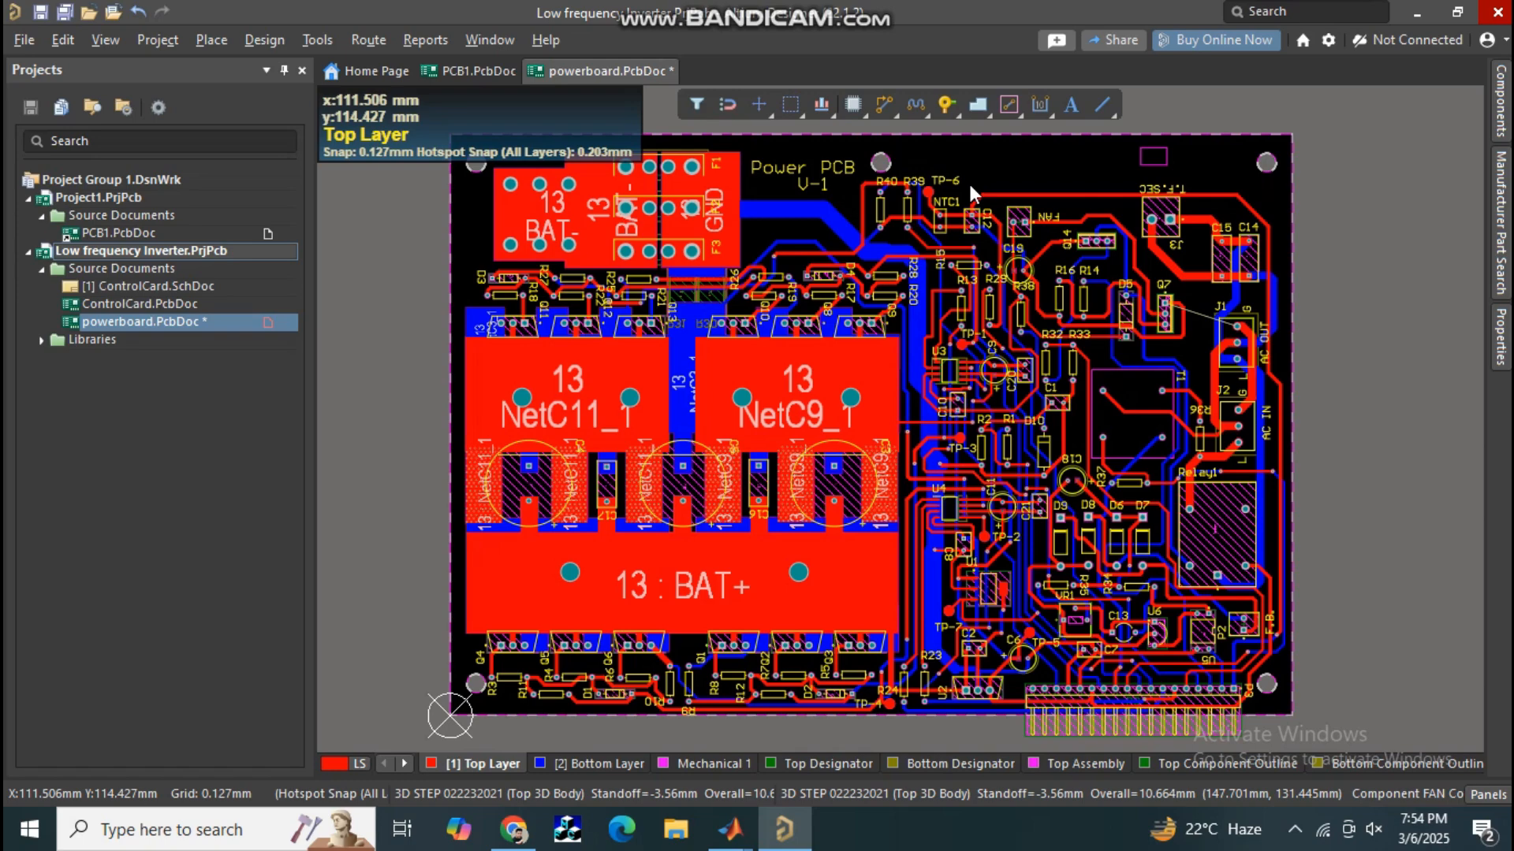
Inspect the power board in the 3D view, then return to its 2D layout
{"action": "key", "text": "3"}
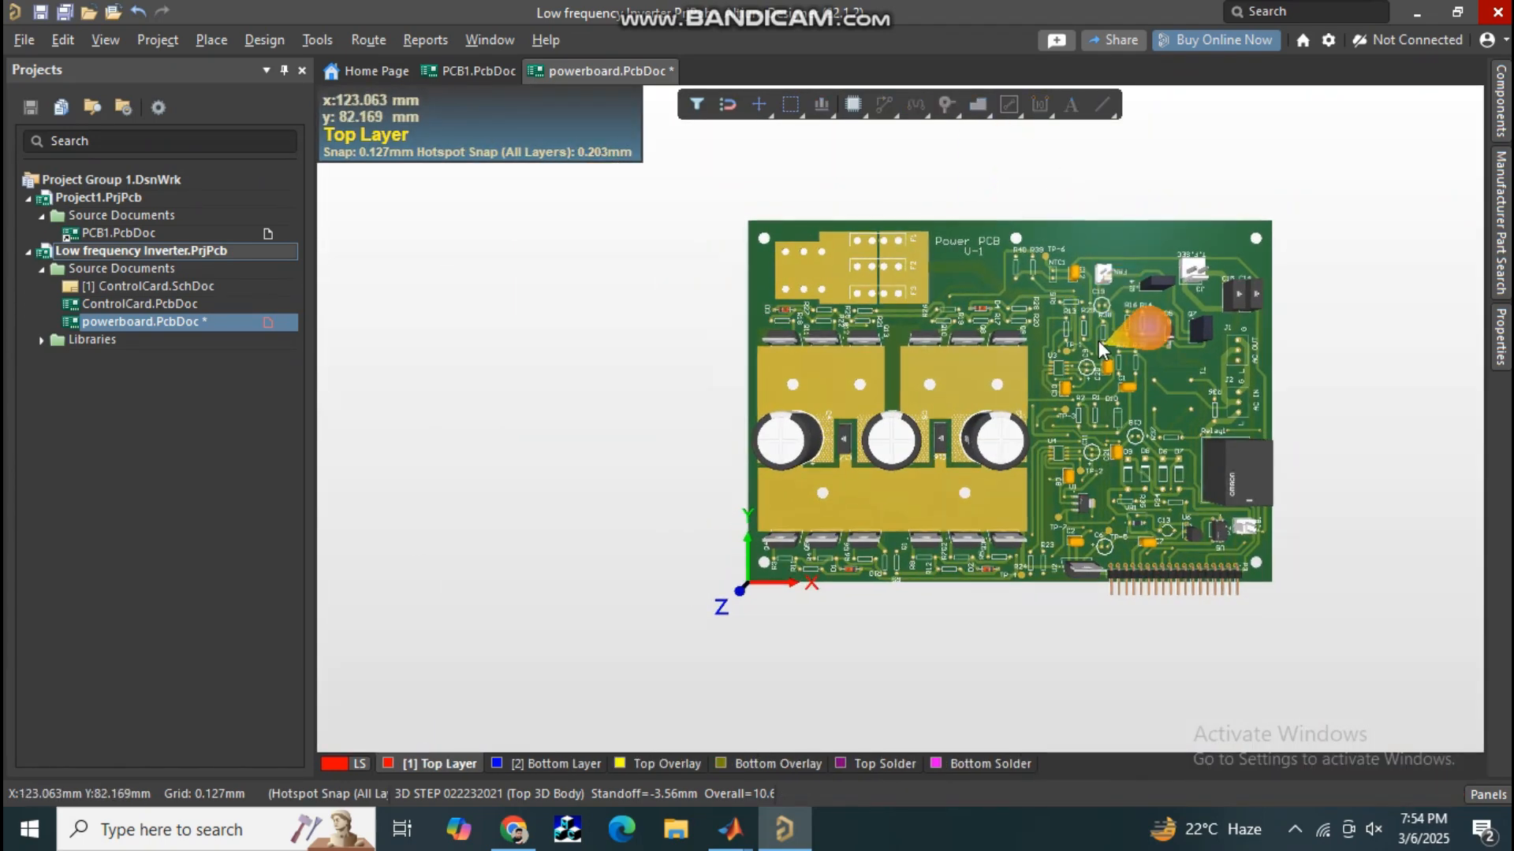
{"action": "scroll", "coordinate": [1100, 344], "scroll_direction": "up", "scroll_amount": 2, "text": "ctrl"}
{"action": "scroll", "coordinate": [990, 277], "scroll_direction": "up", "scroll_amount": 2, "text": "ctrl"}
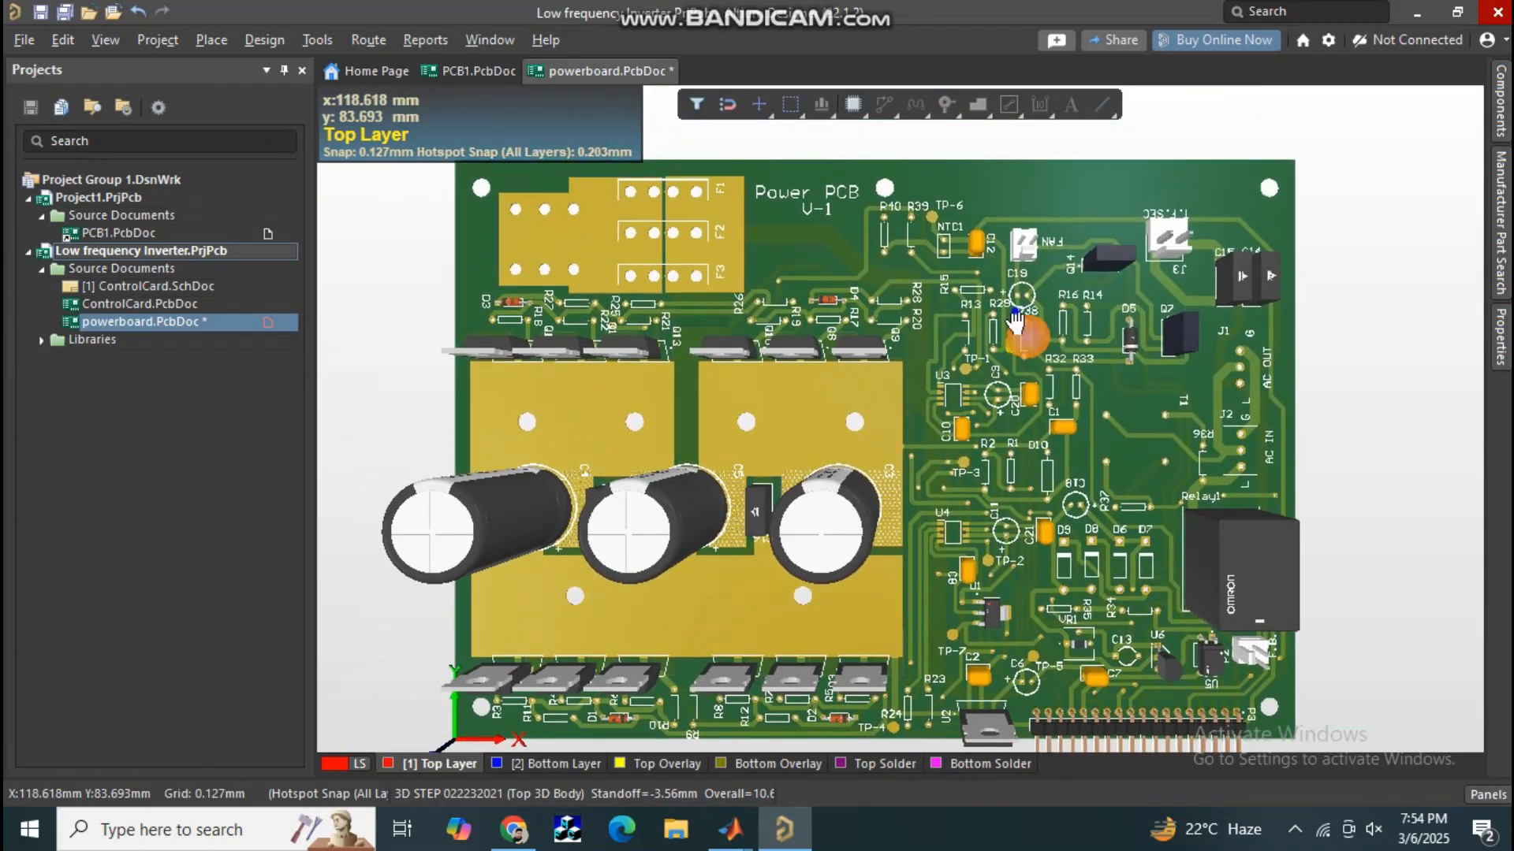
{"action": "right_click_drag", "start_coordinate": [990, 277], "coordinate": [1009, 298]}
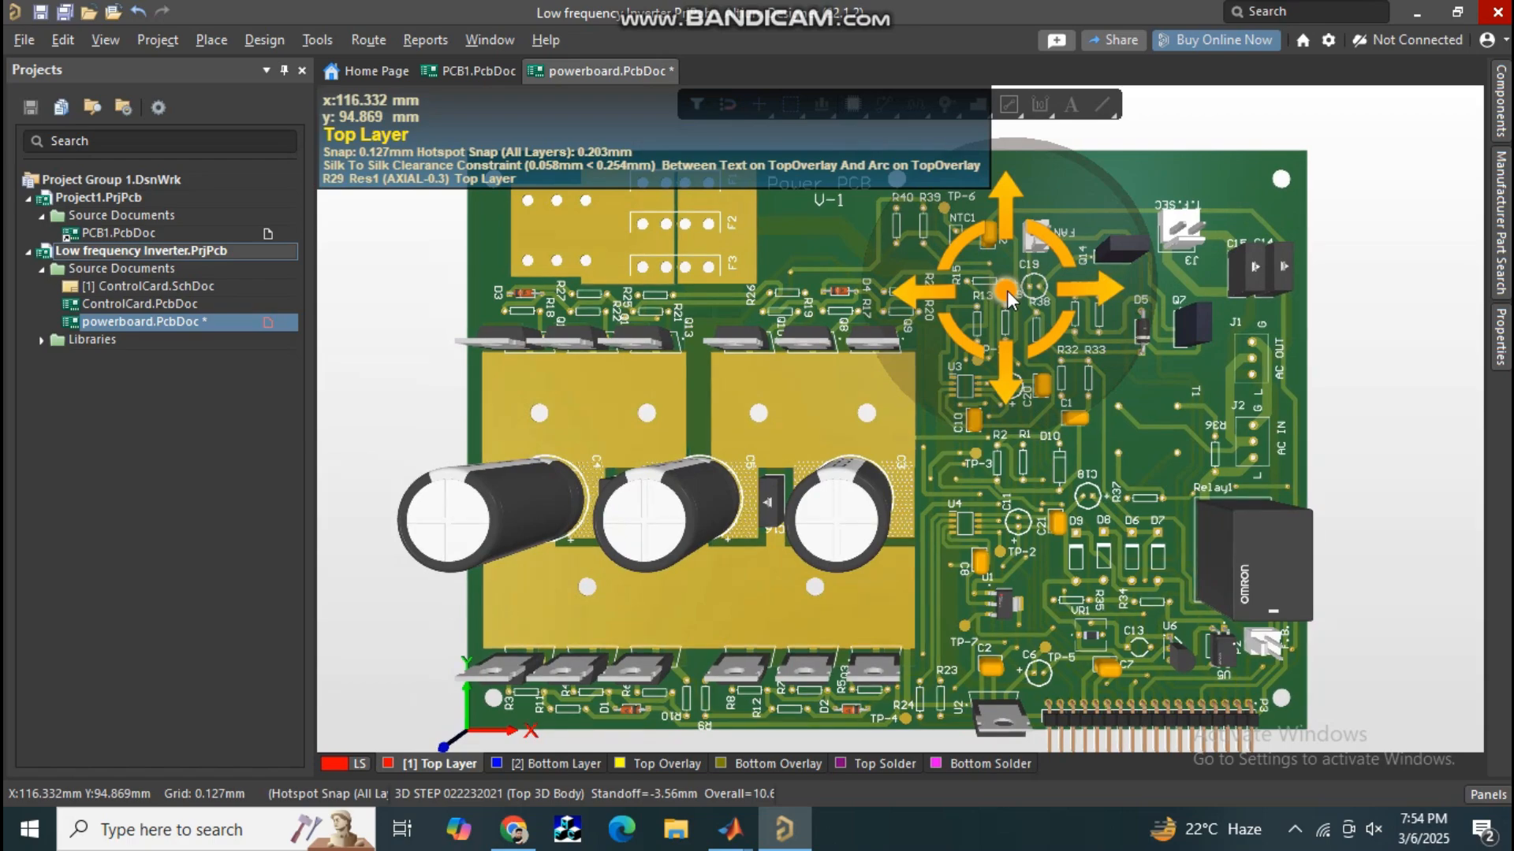
{"action": "mouse_move", "coordinate": [1009, 298]}
{"action": "right_mouse_down", "text": "shift"}
{"action": "mouse_move", "coordinate": [1054, 82]}
{"action": "mouse_move", "coordinate": [1030, 289]}
{"action": "mouse_move", "coordinate": [1010, 299]}
{"action": "right_mouse_up", "text": "shift"}
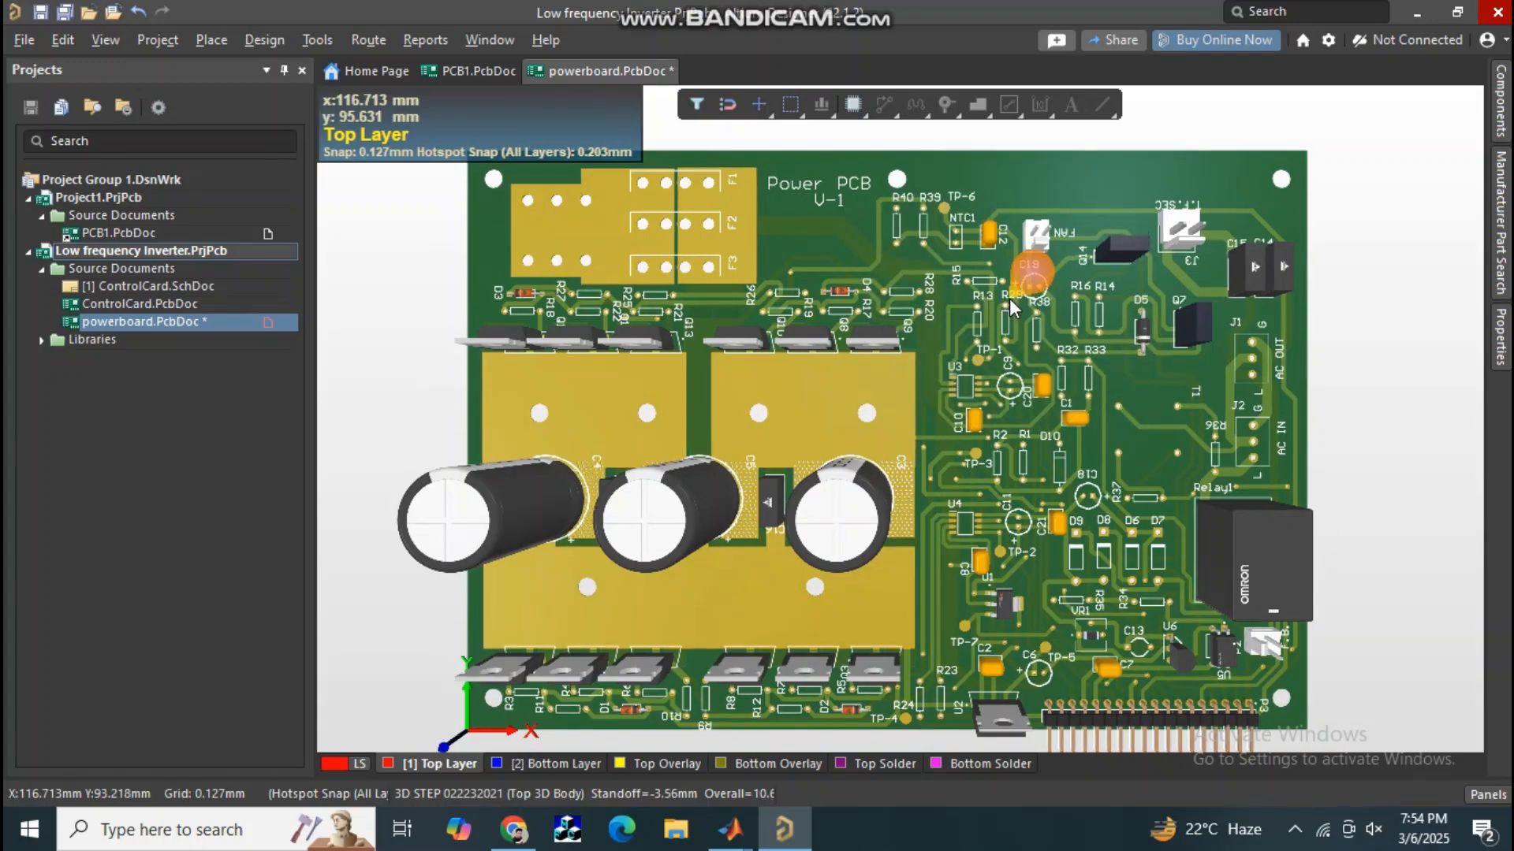
{"action": "key", "text": "2"}
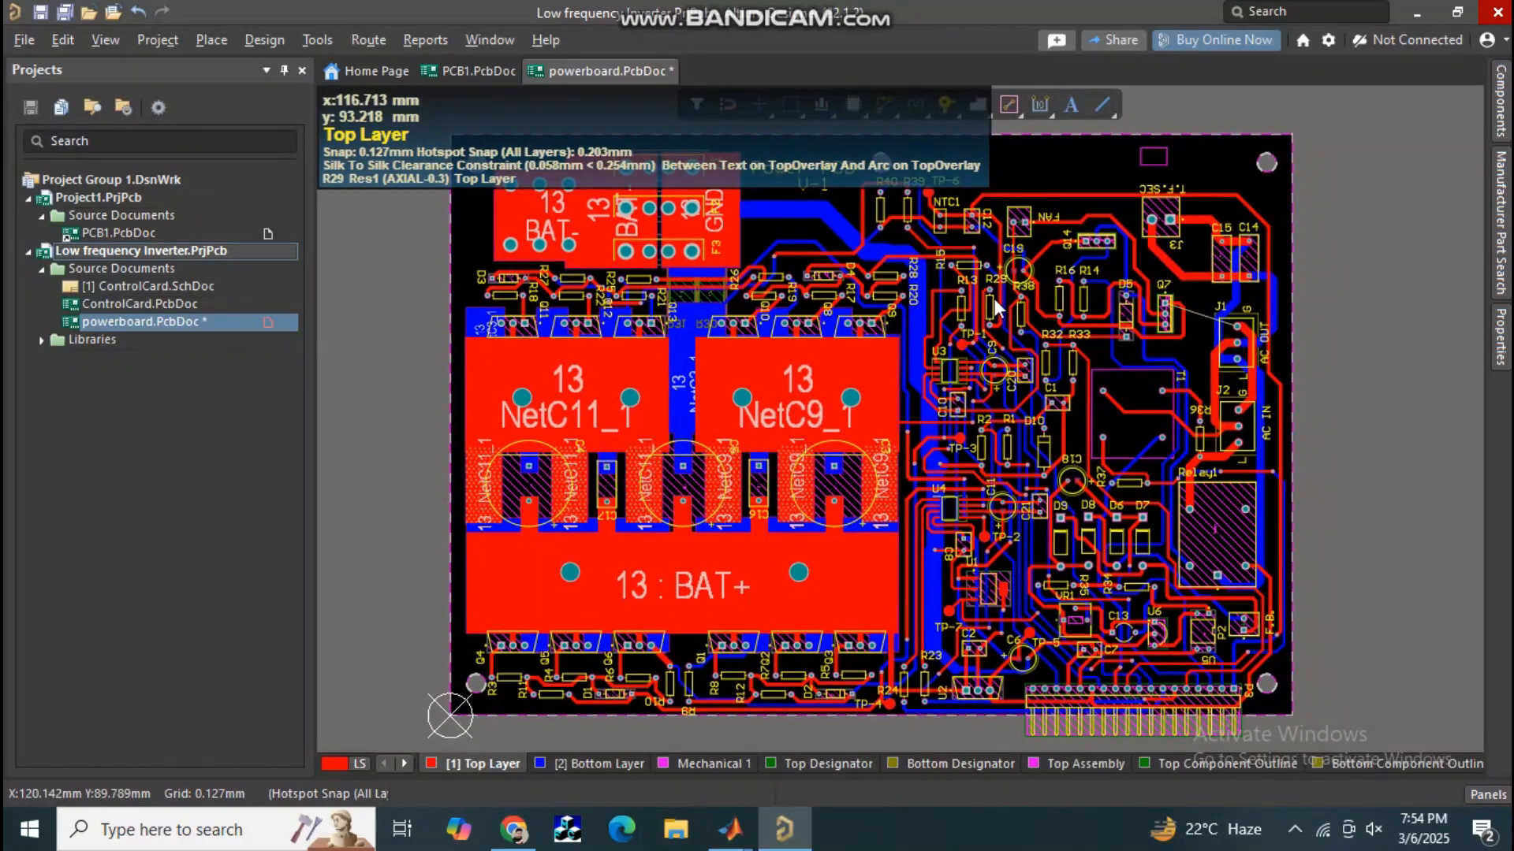
Open the Gerber Files output setup for the power board and set the layers to plot to Used On
{"action": "left_click", "coordinate": [24, 40]}
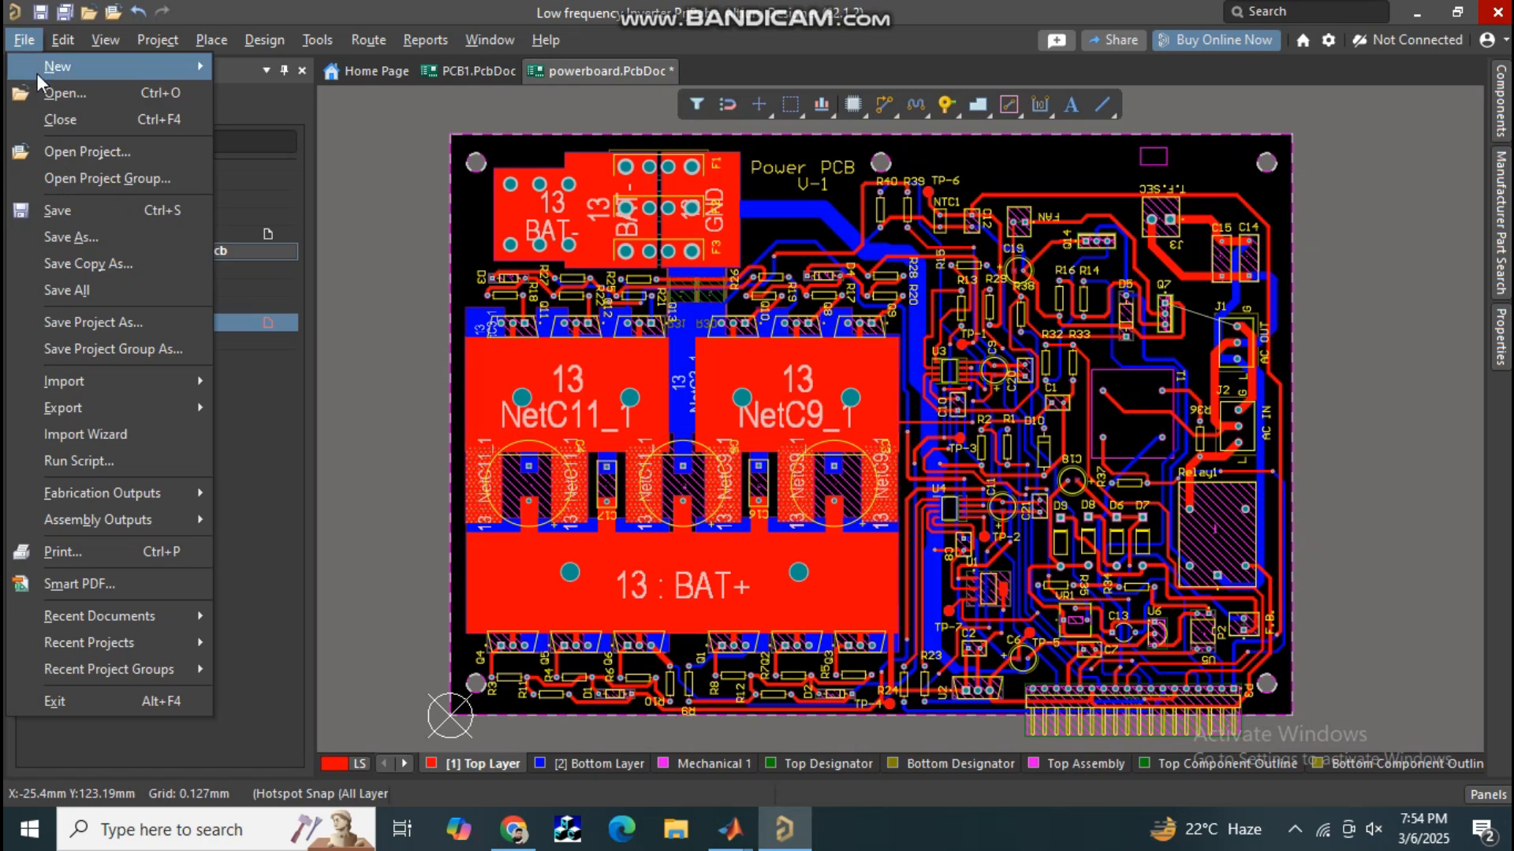
{"action": "mouse_move", "coordinate": [120, 404]}
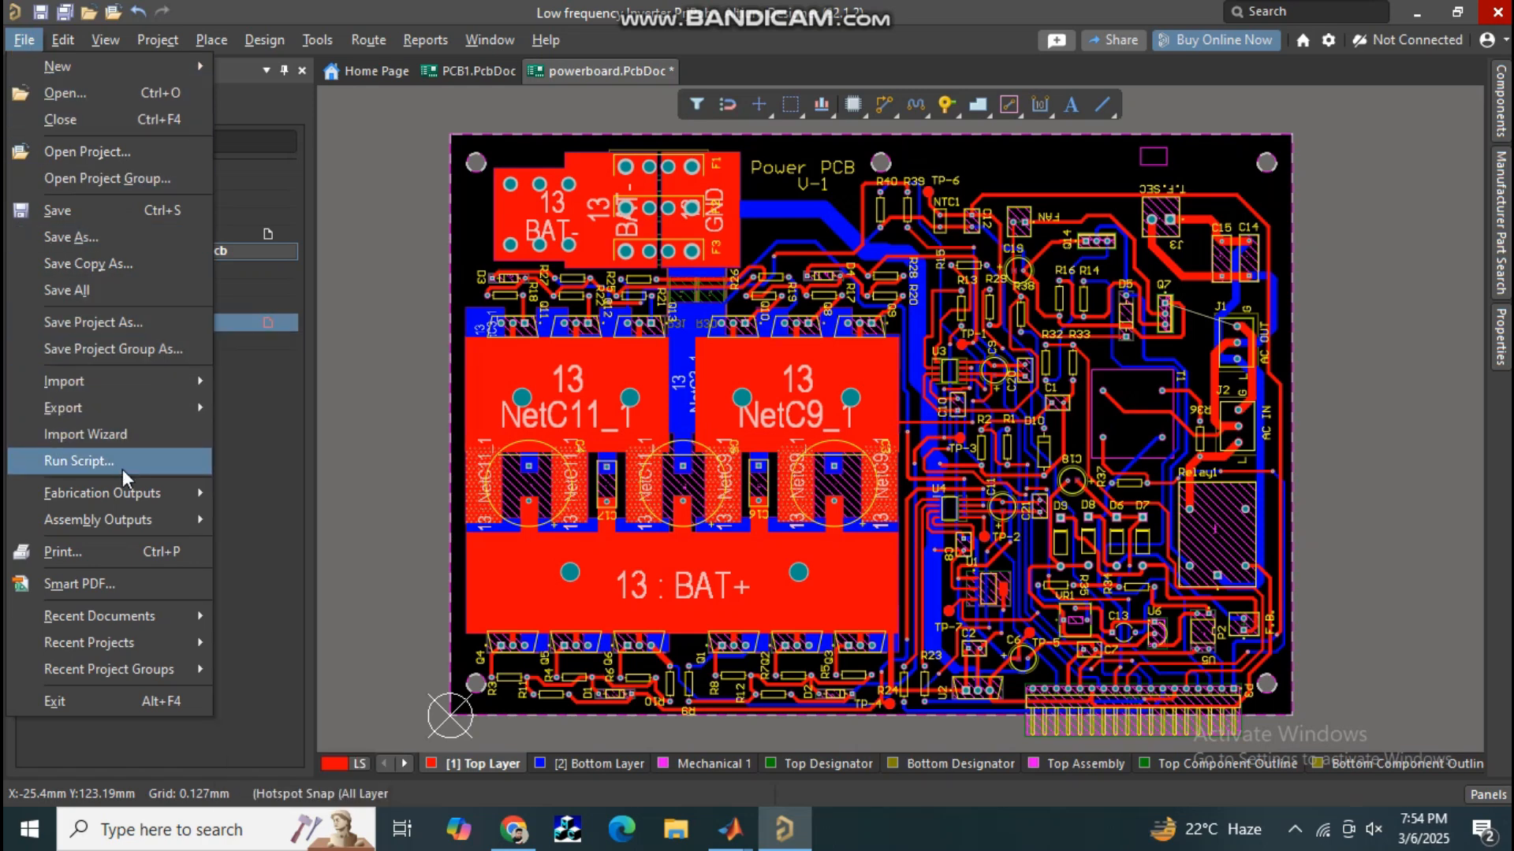
{"action": "mouse_move", "coordinate": [139, 493]}
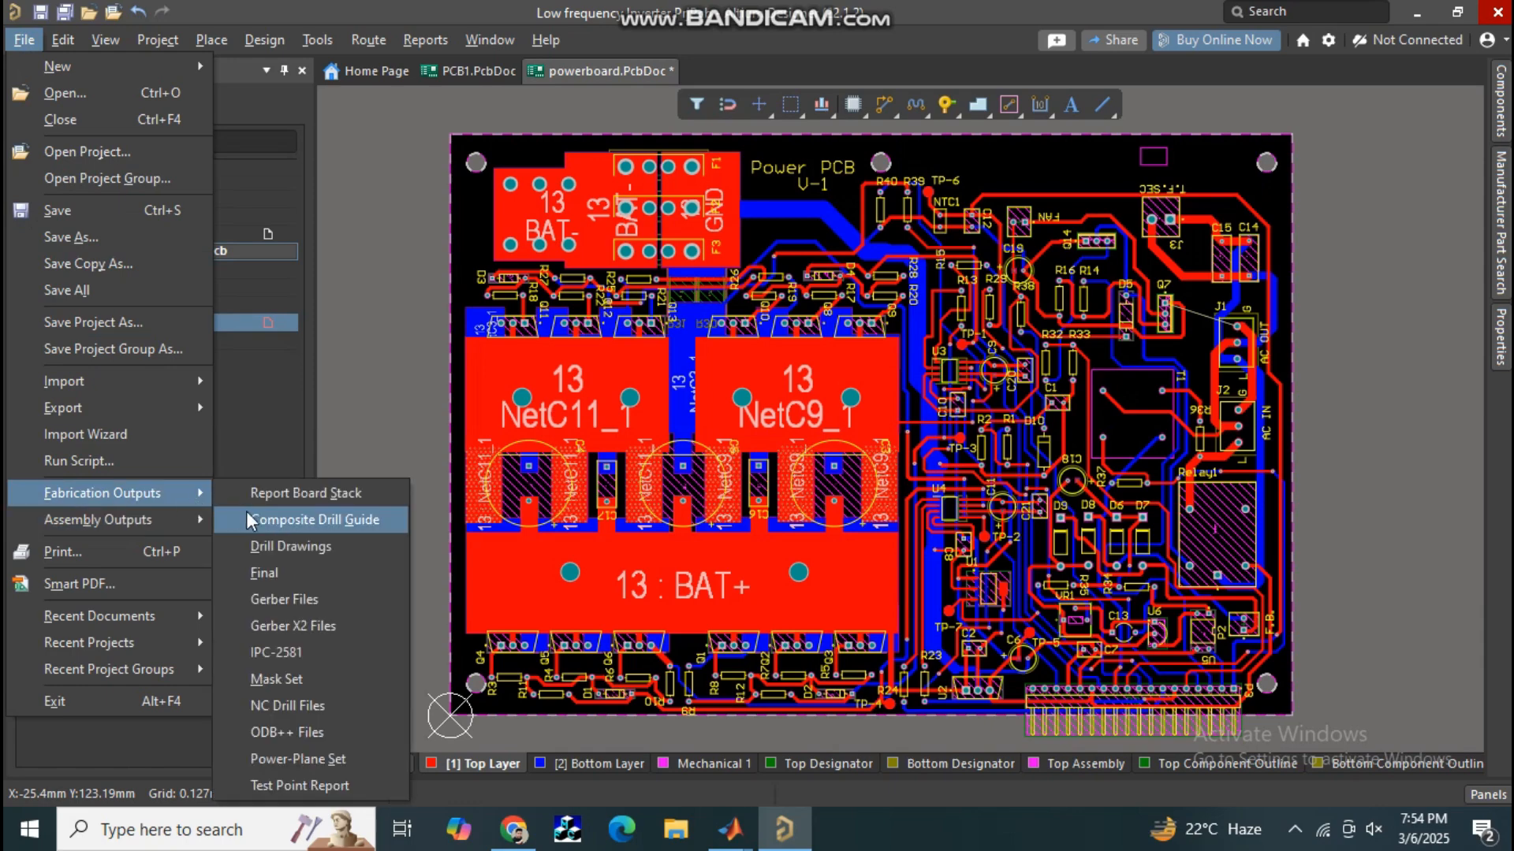
{"action": "left_click", "coordinate": [306, 606]}
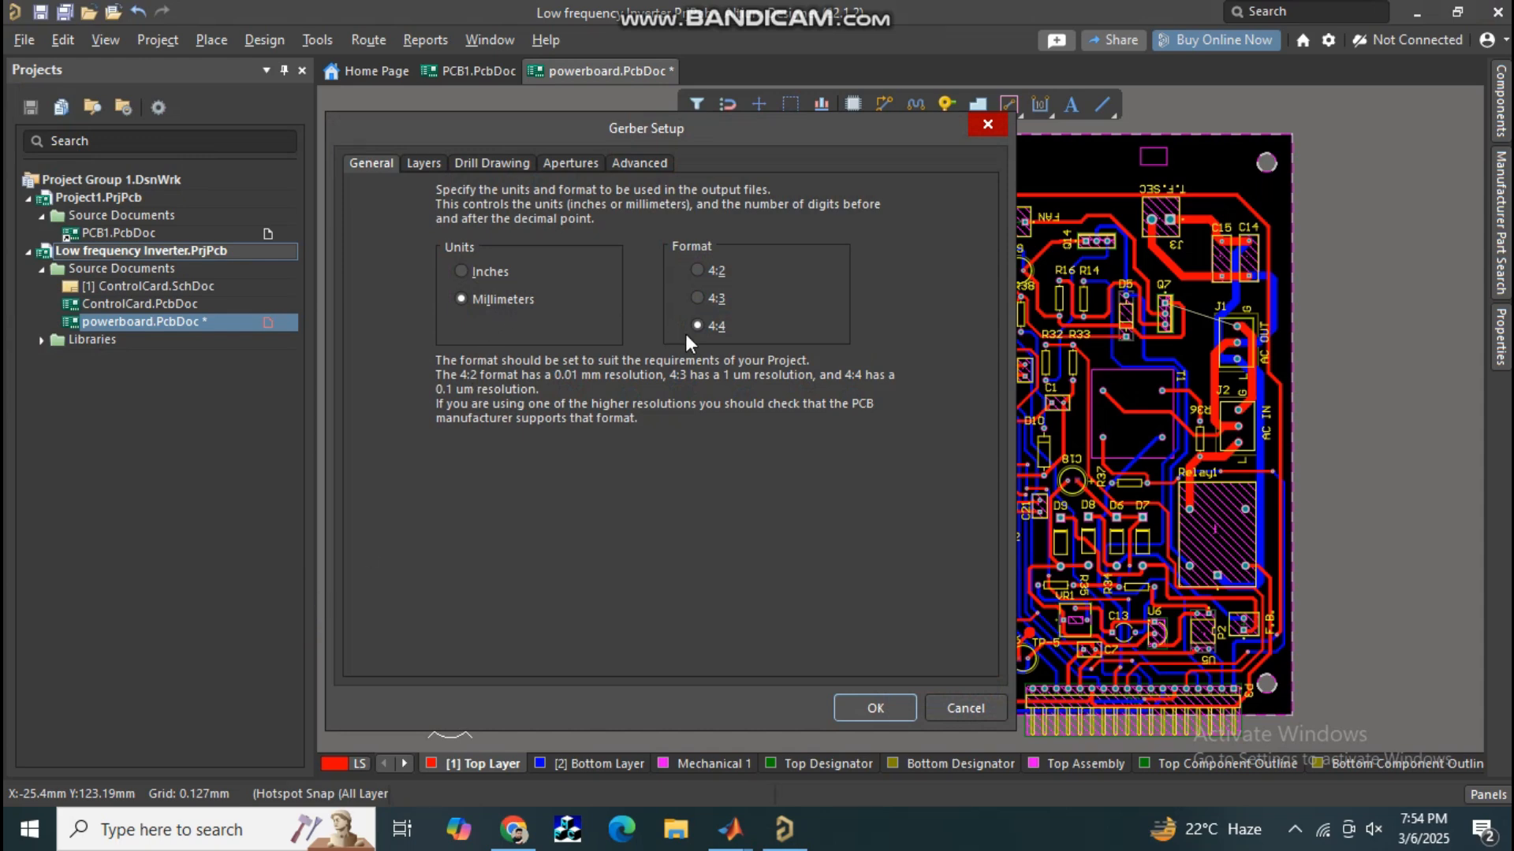
{"action": "left_click", "coordinate": [430, 164]}
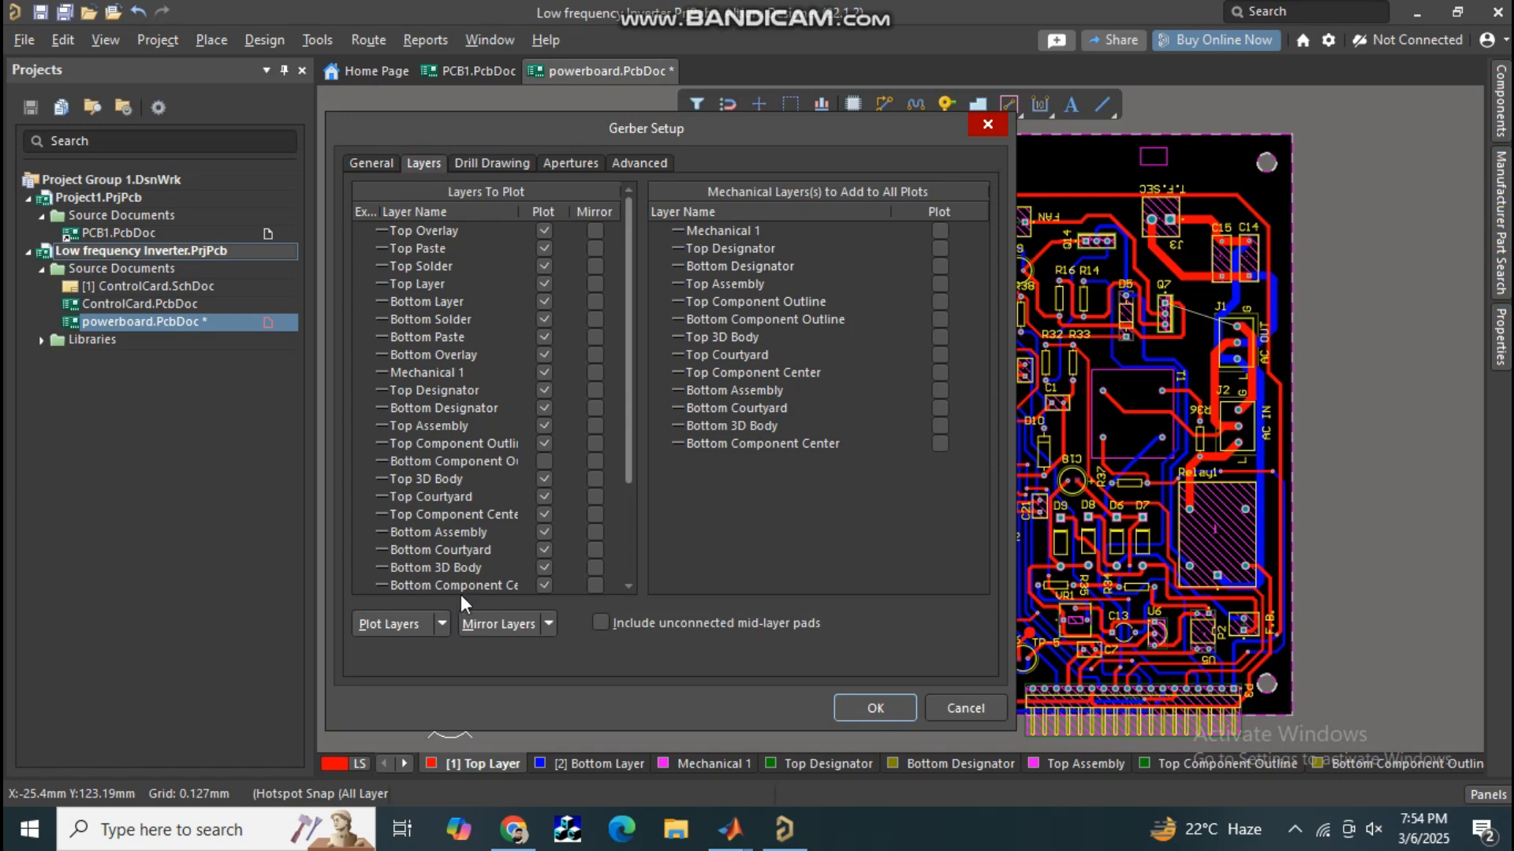
{"action": "left_click", "coordinate": [442, 623]}
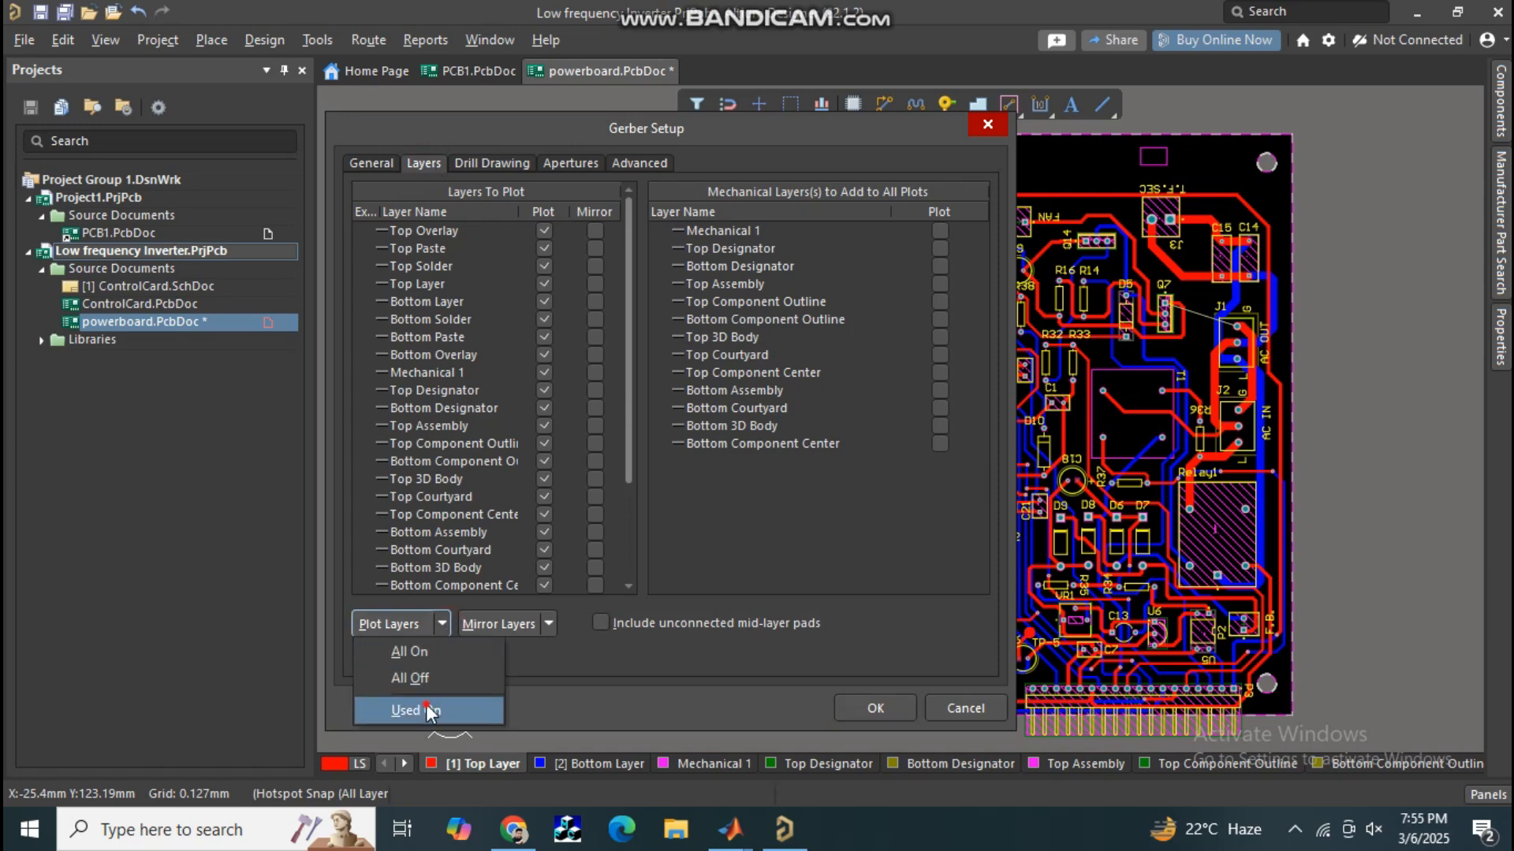
{"action": "left_click", "coordinate": [430, 711]}
{"action": "left_click", "coordinate": [441, 622]}
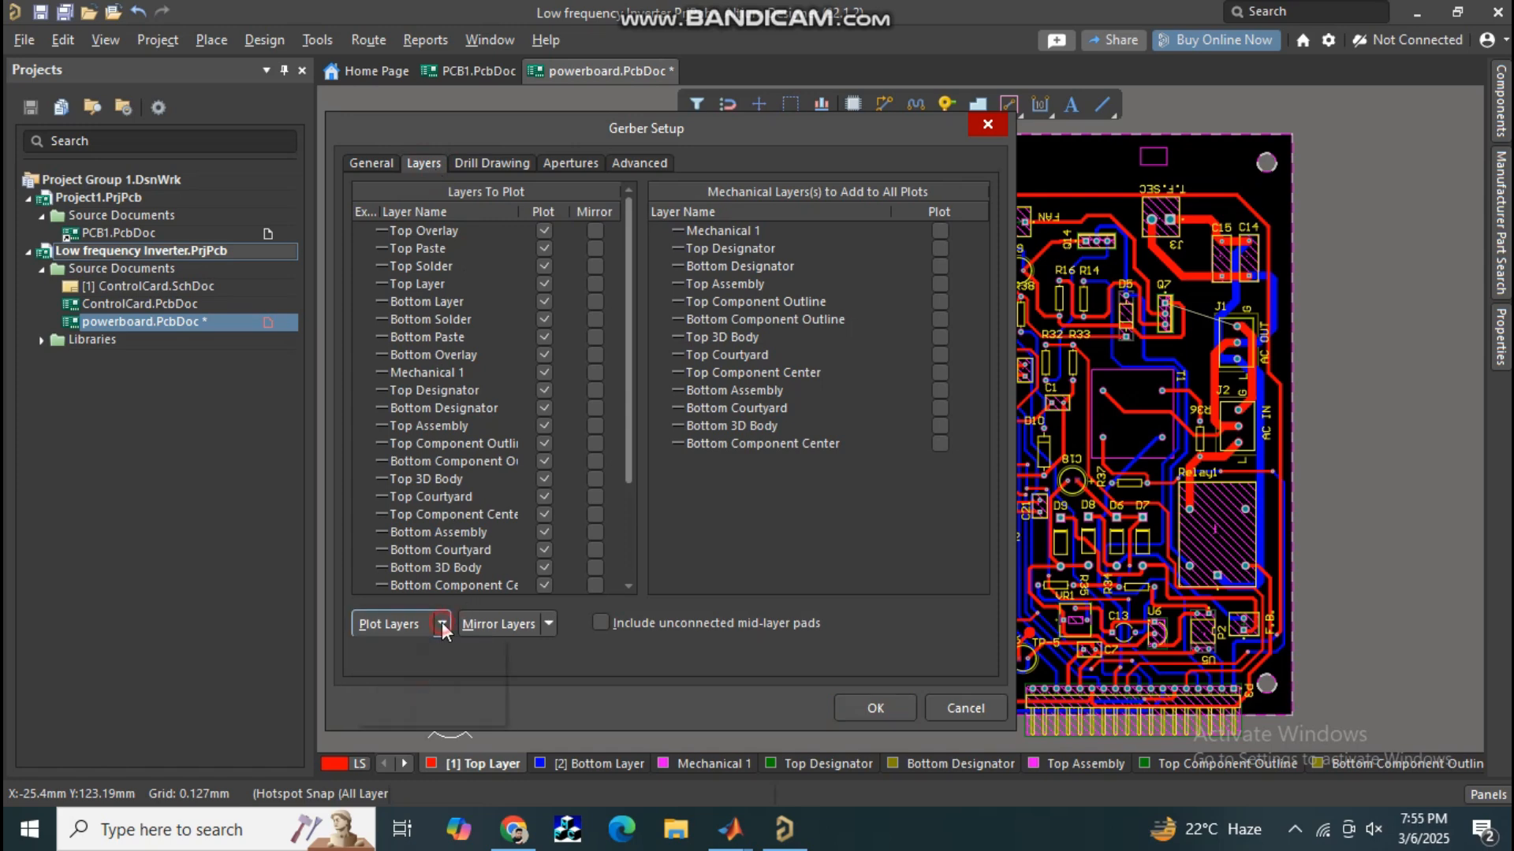
{"action": "left_click", "coordinate": [436, 675]}
{"action": "left_click", "coordinate": [442, 624]}
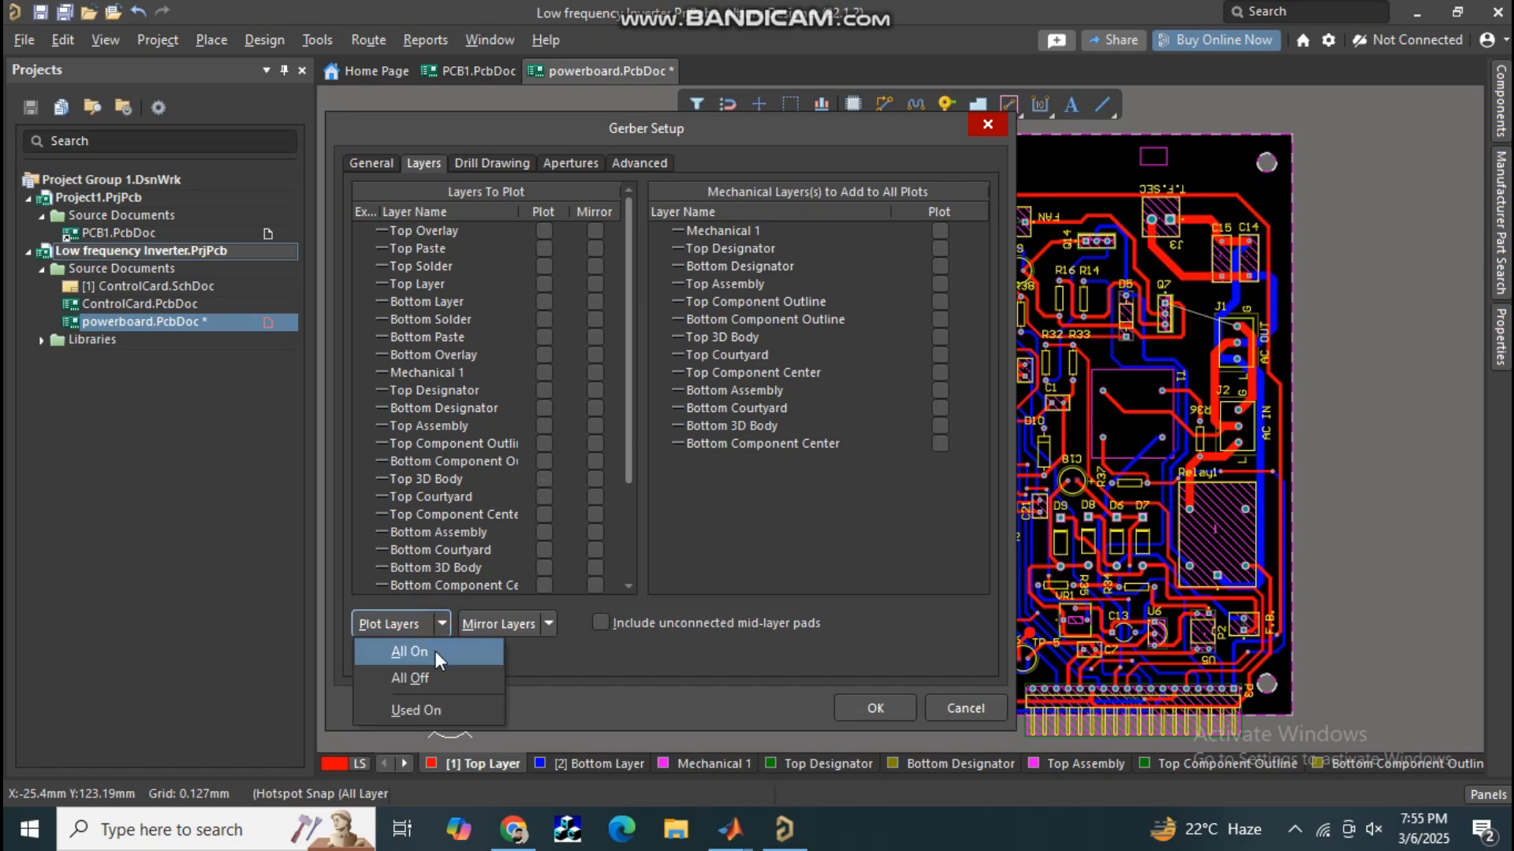
{"action": "left_click", "coordinate": [433, 703]}
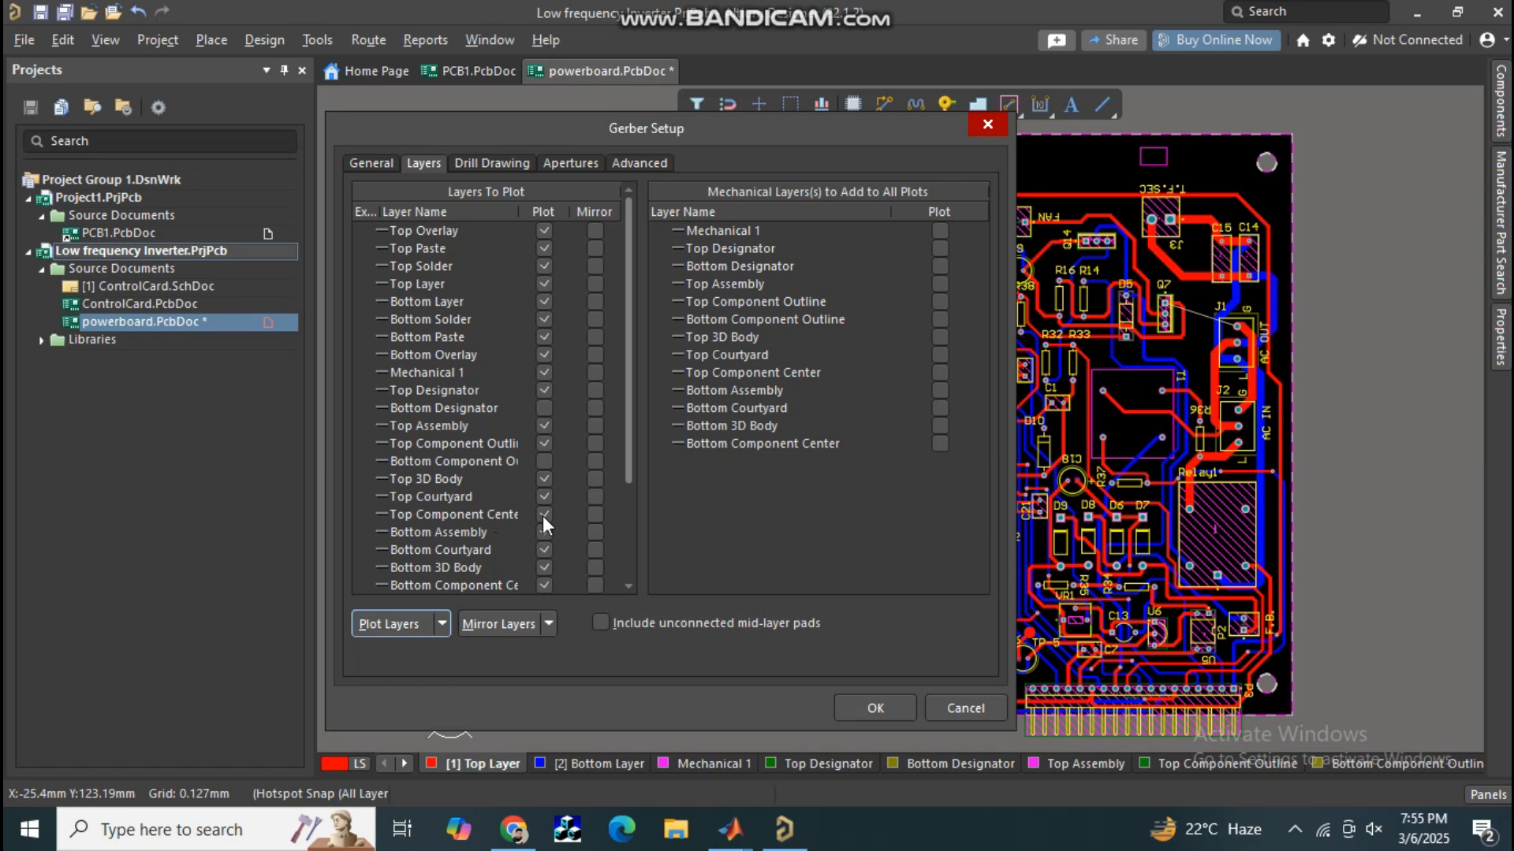
Review the drill drawing, aperture and advanced Gerber settings, then generate the Gerber files and view the CAM output
{"action": "left_click", "coordinate": [513, 164]}
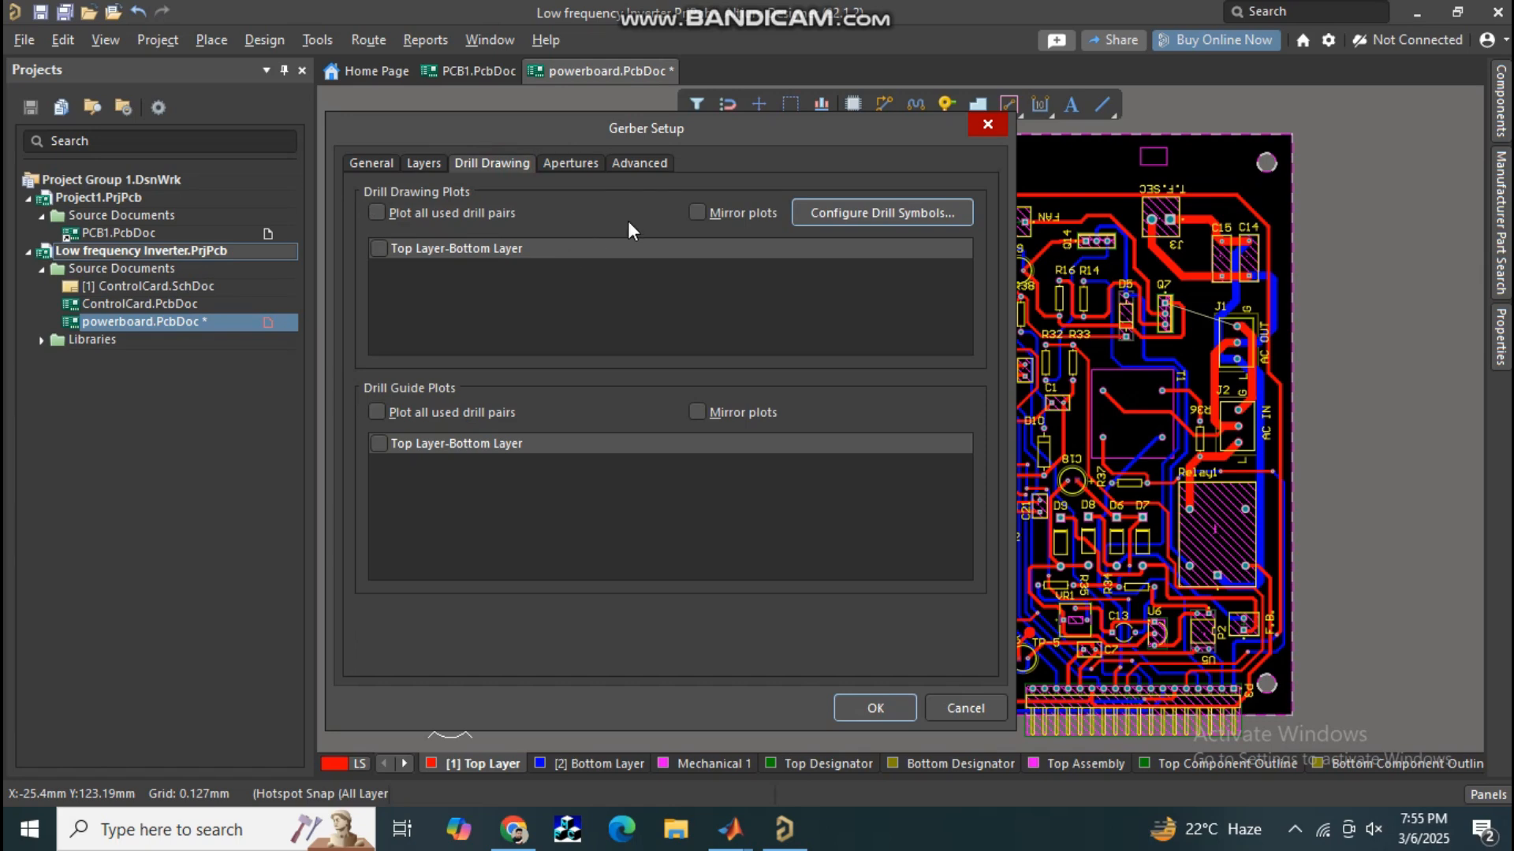
{"action": "left_click", "coordinate": [580, 162]}
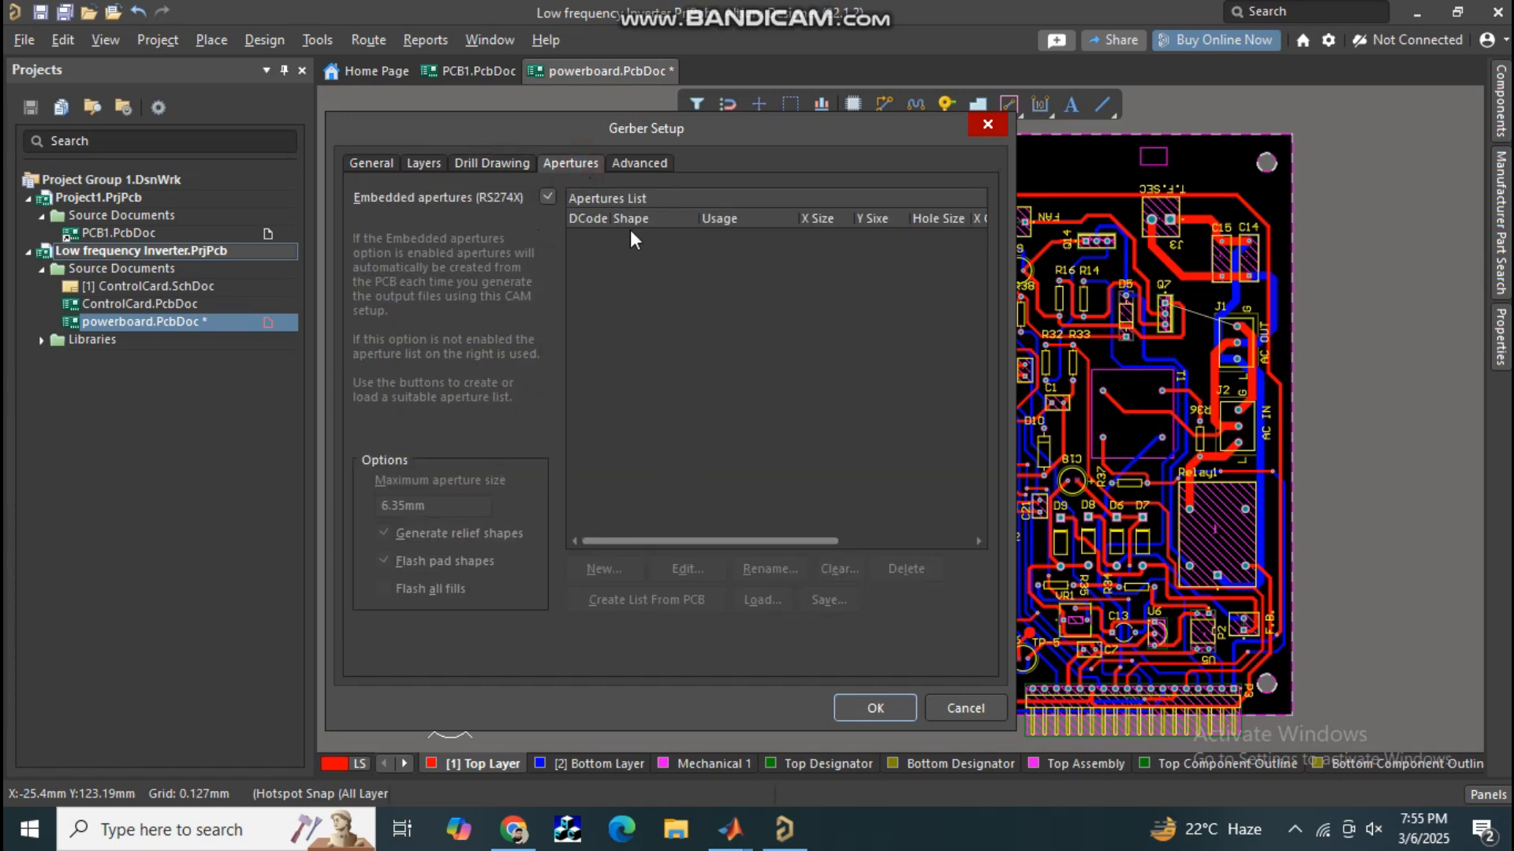
{"action": "left_click", "coordinate": [645, 164]}
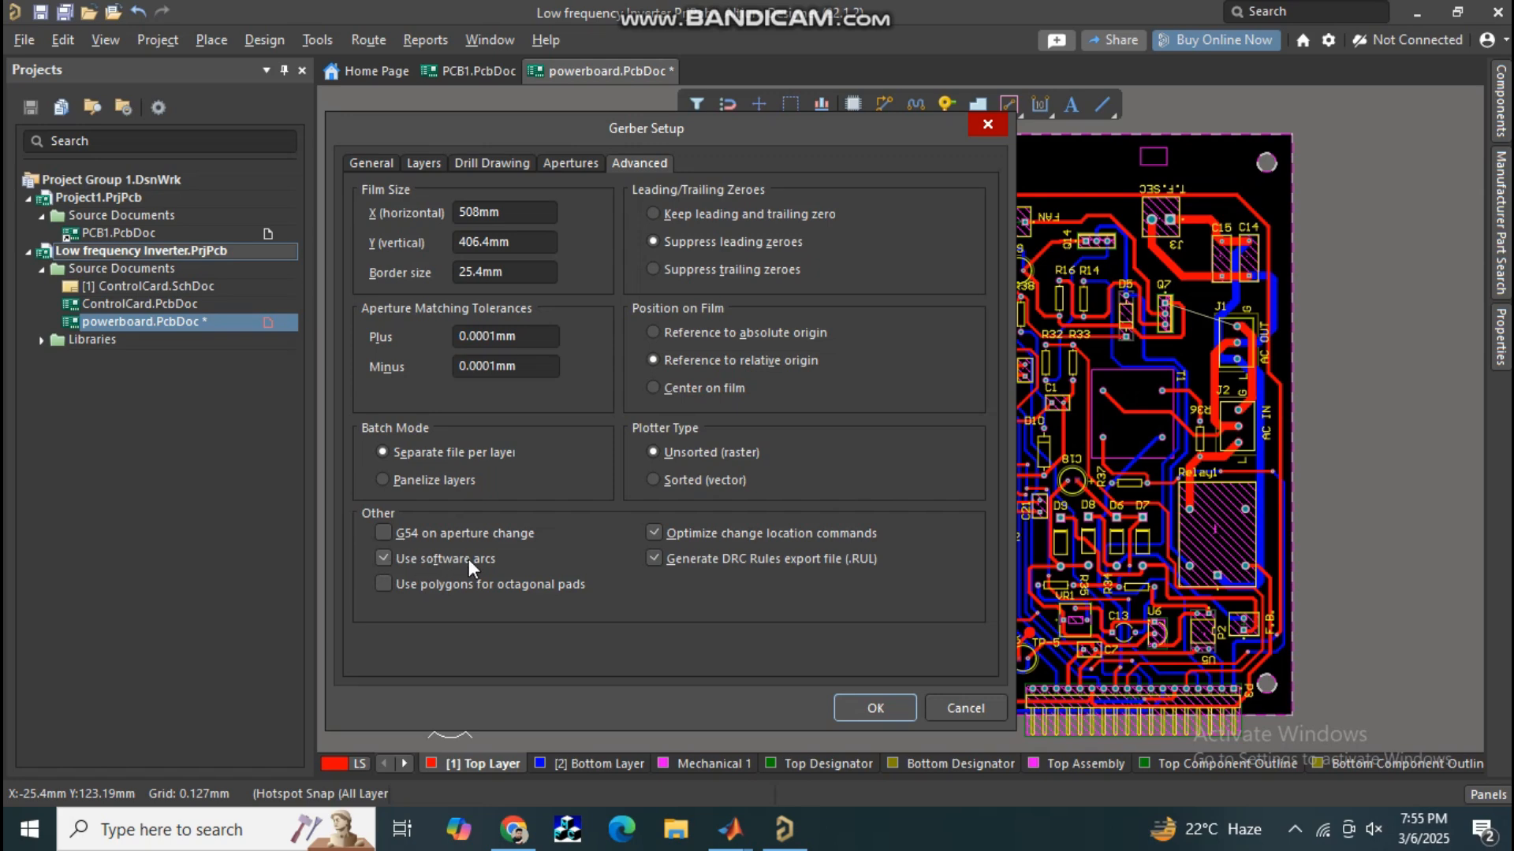
{"action": "left_click", "coordinate": [845, 708]}
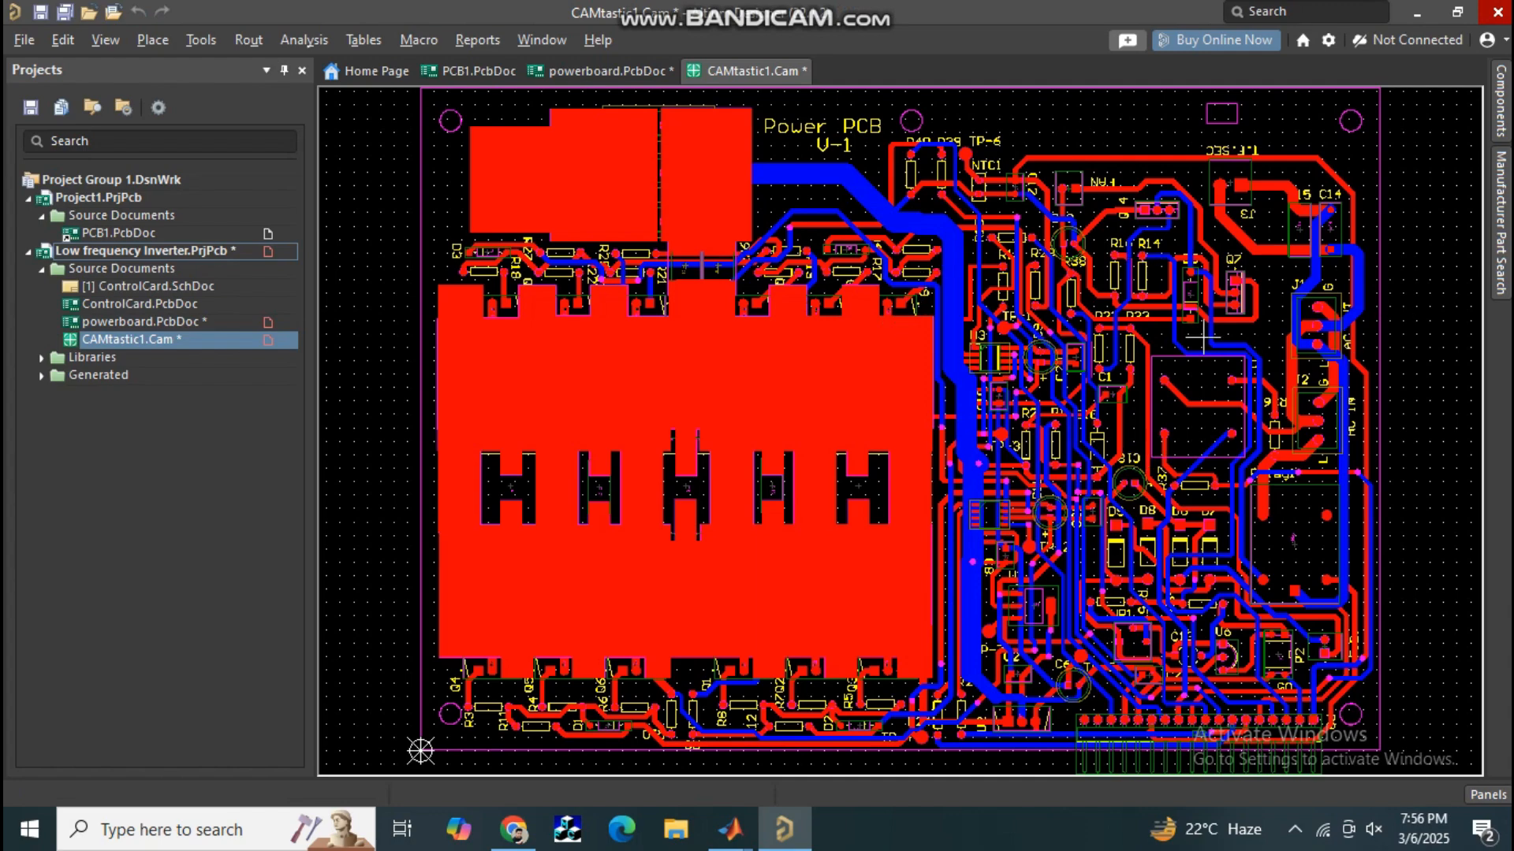
{"action": "right_click_drag", "start_coordinate": [1452, 324], "coordinate": [1351, 289]}
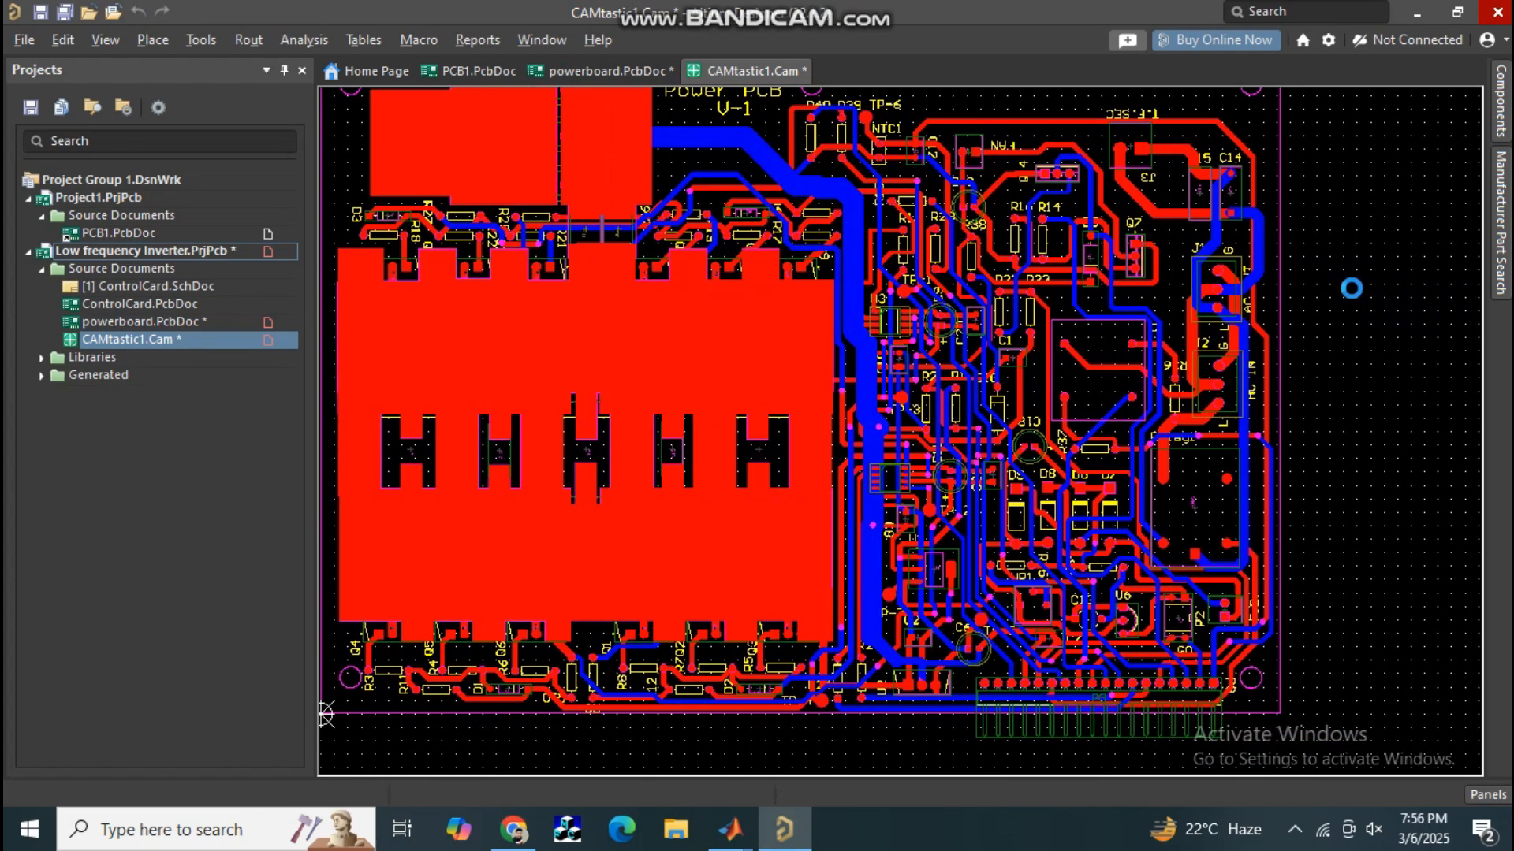
{"action": "scroll", "coordinate": [1351, 288], "scroll_direction": "down", "scroll_amount": 3, "text": "ctrl"}
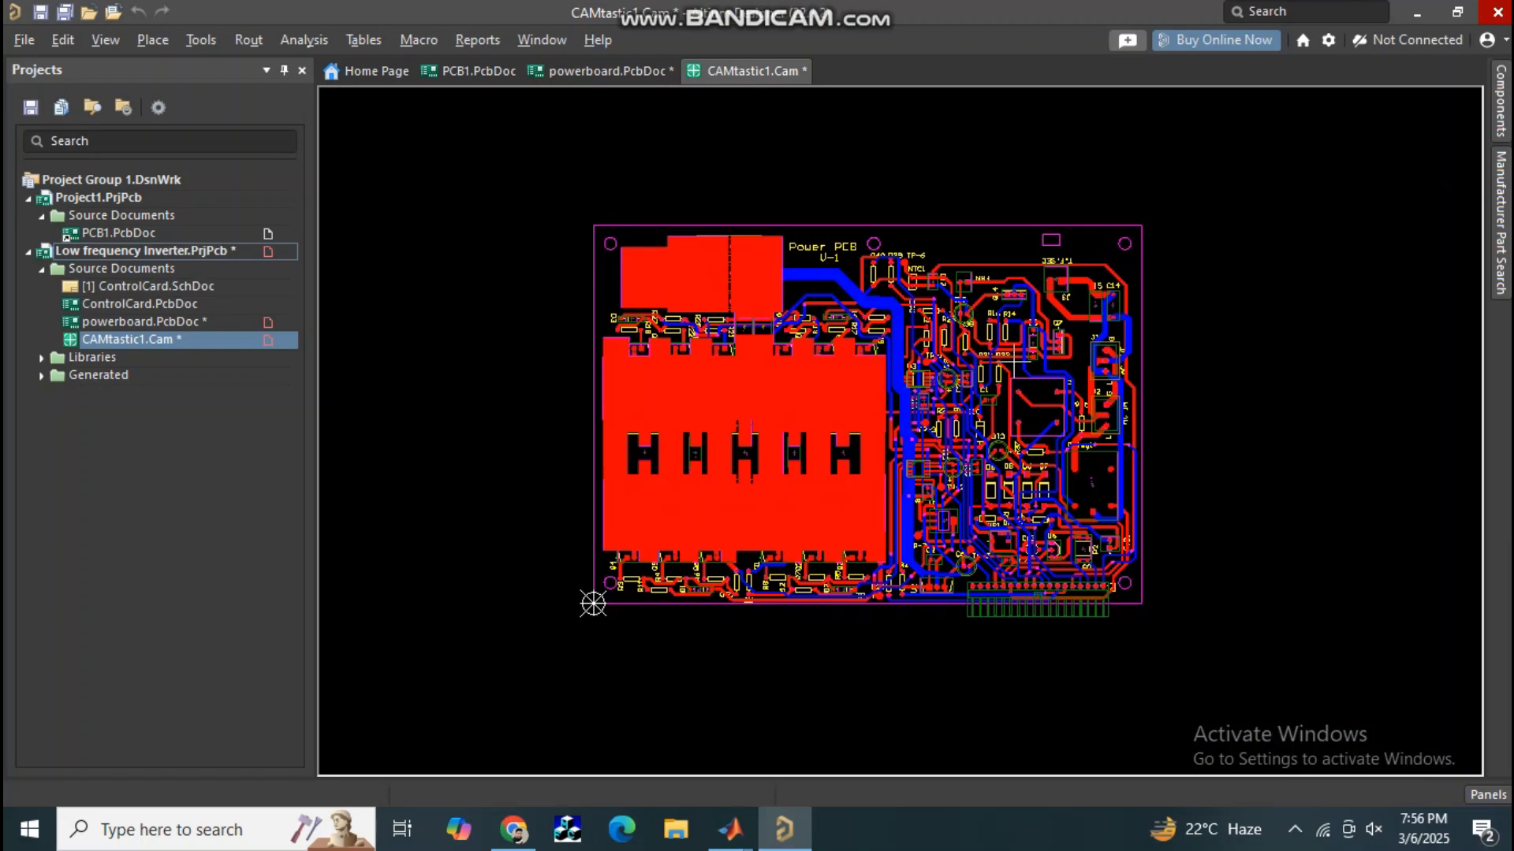
{"action": "scroll", "coordinate": [1009, 356], "scroll_direction": "up", "scroll_amount": 2, "text": "ctrl"}
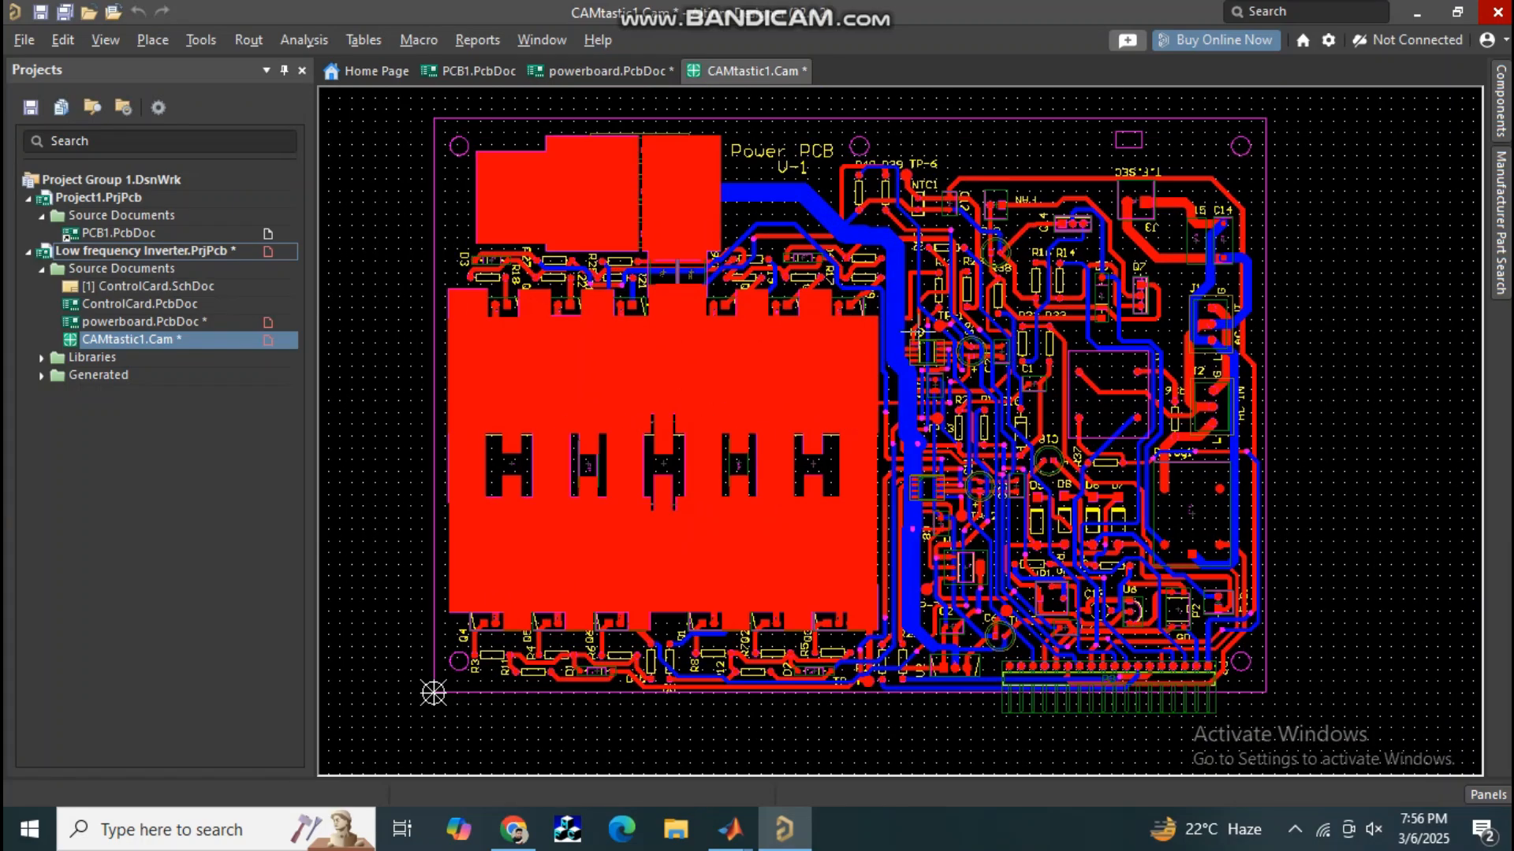
Switch to File Explorer and examine the generated Gerber files in the Project Outputs for Low frequency Inverter folder
{"action": "left_click", "coordinate": [676, 829]}
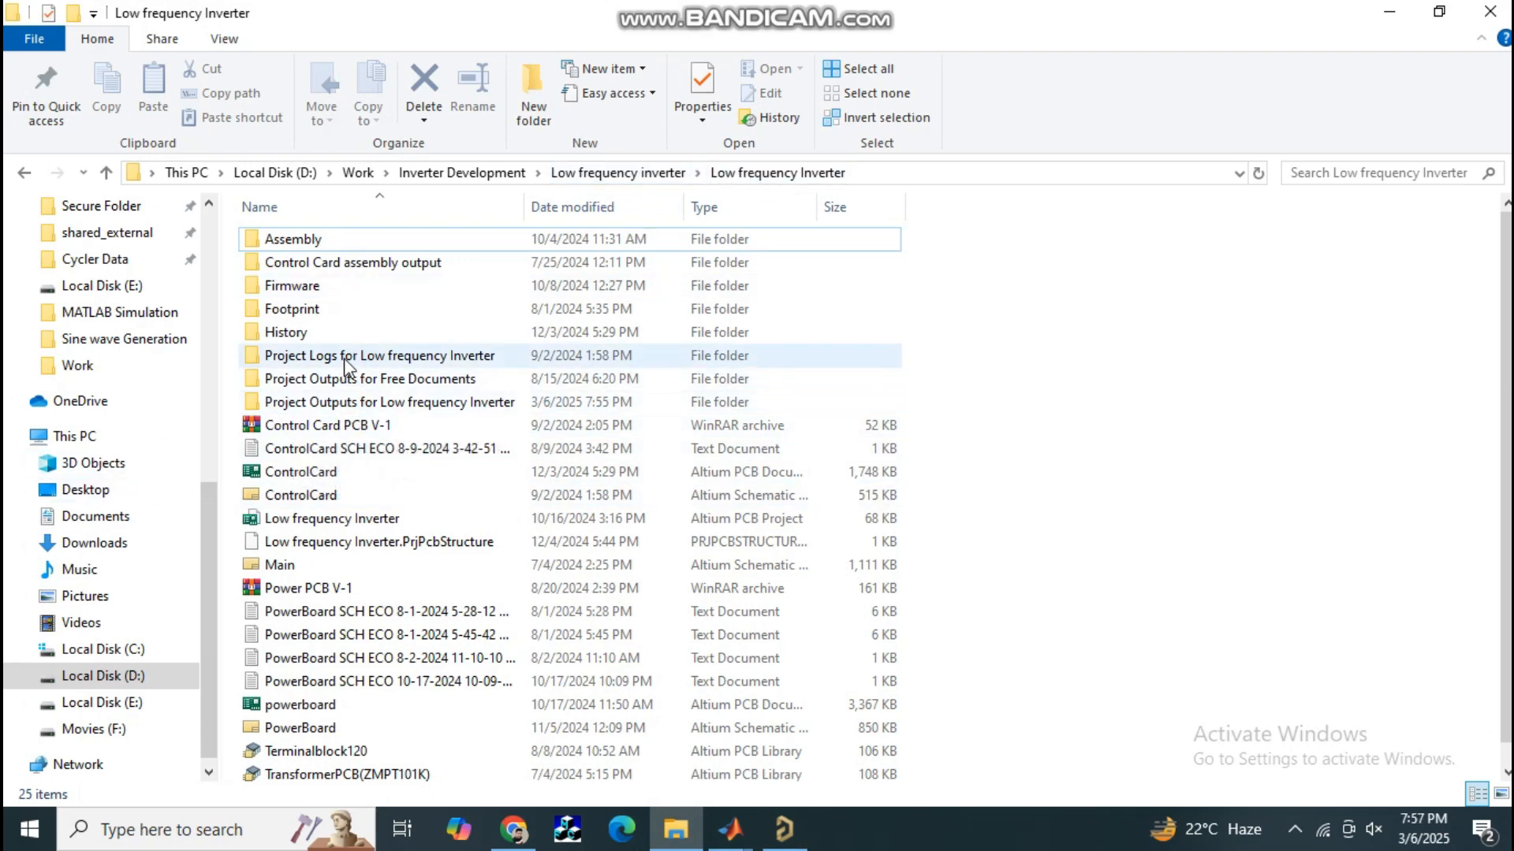
{"action": "double_click", "coordinate": [341, 406]}
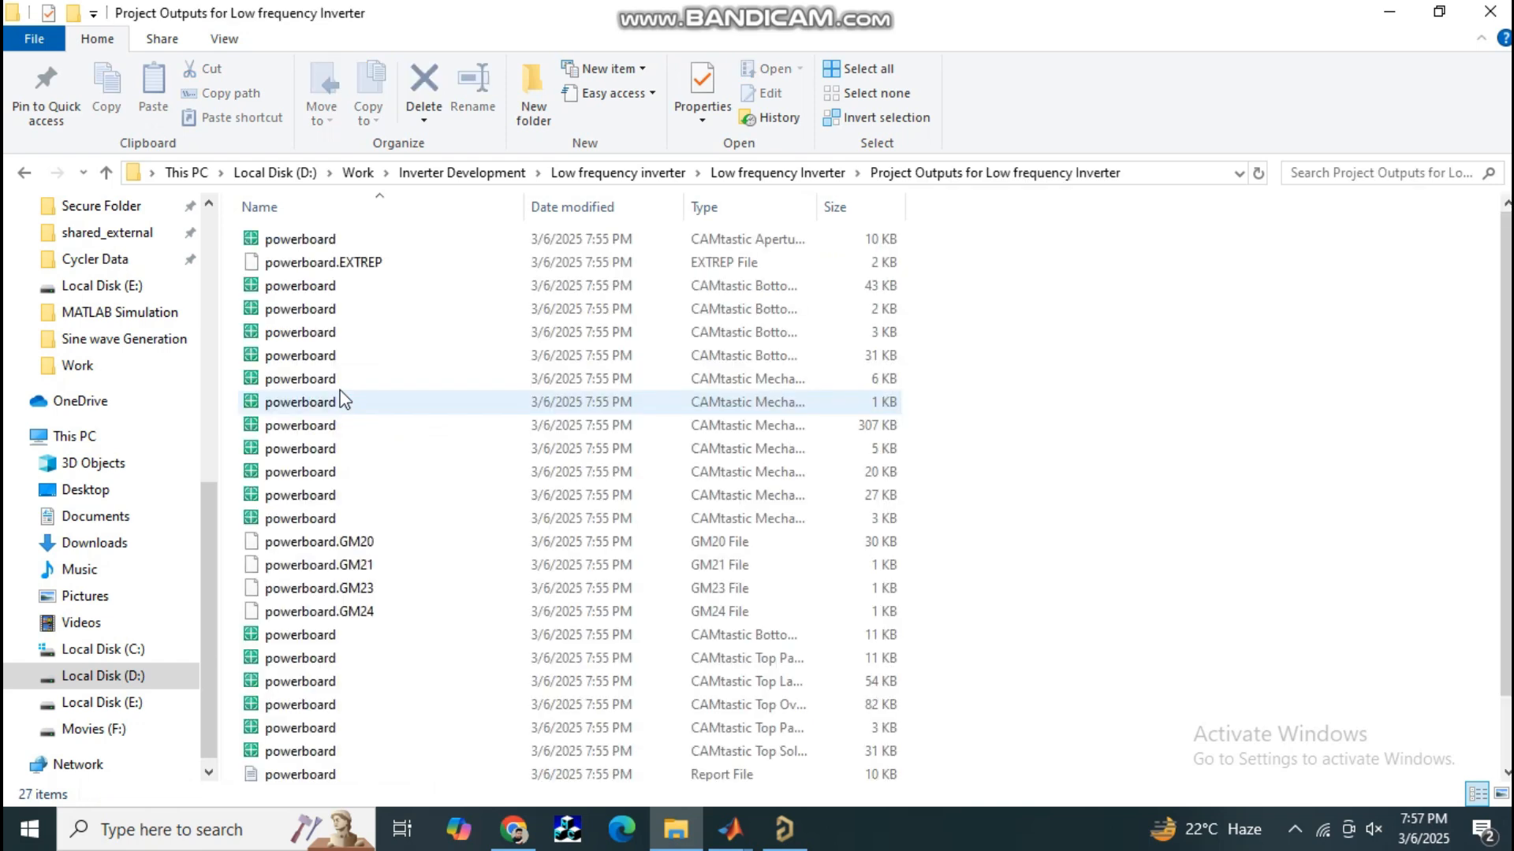
{"action": "scroll", "coordinate": [344, 580], "scroll_direction": "down", "scroll_amount": 1}
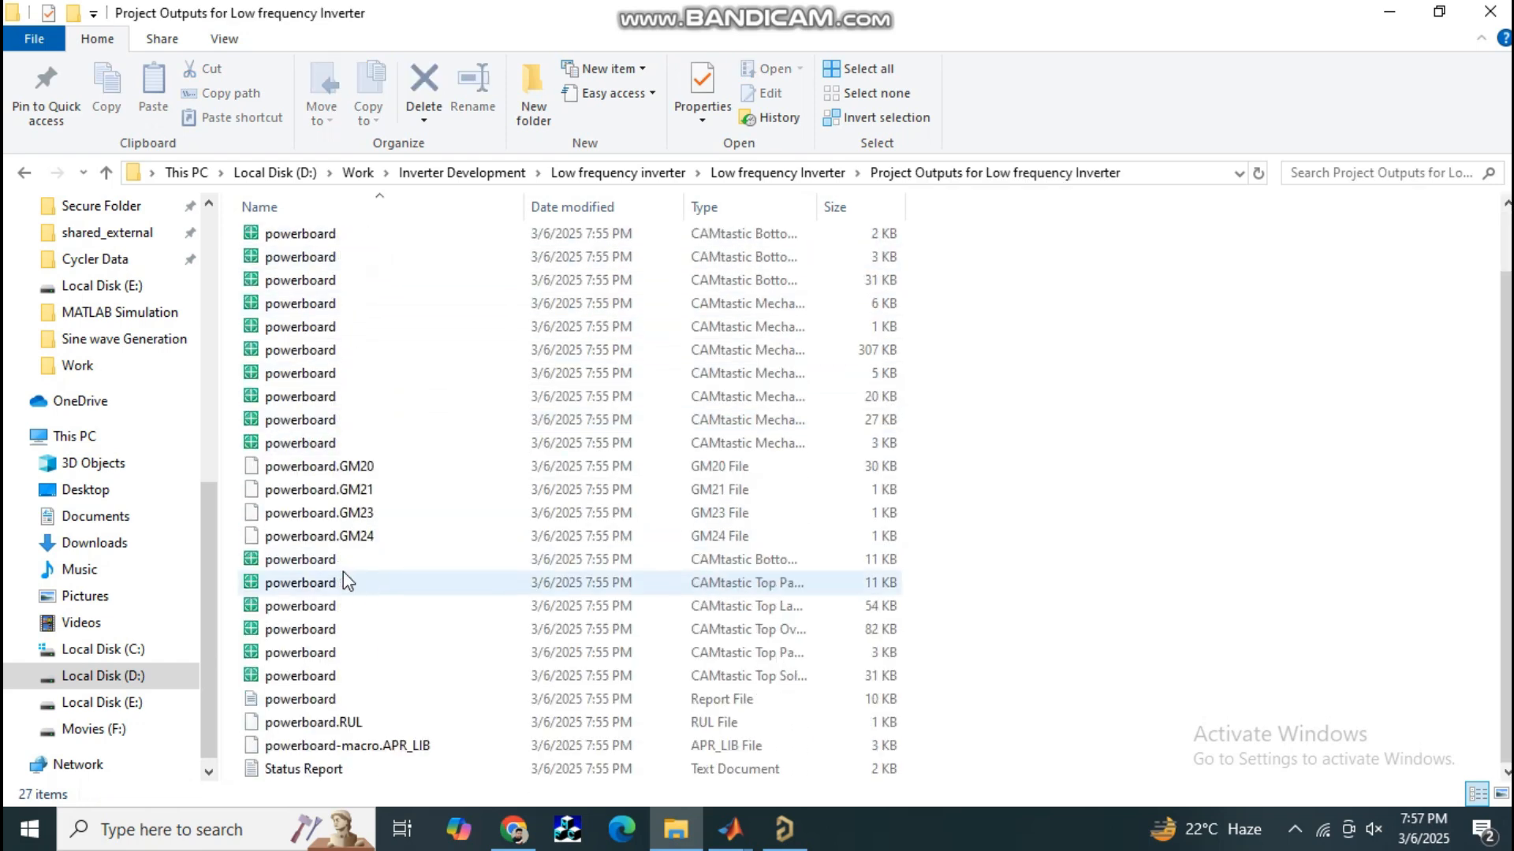
{"action": "scroll", "coordinate": [343, 571], "scroll_direction": "up", "scroll_amount": 1}
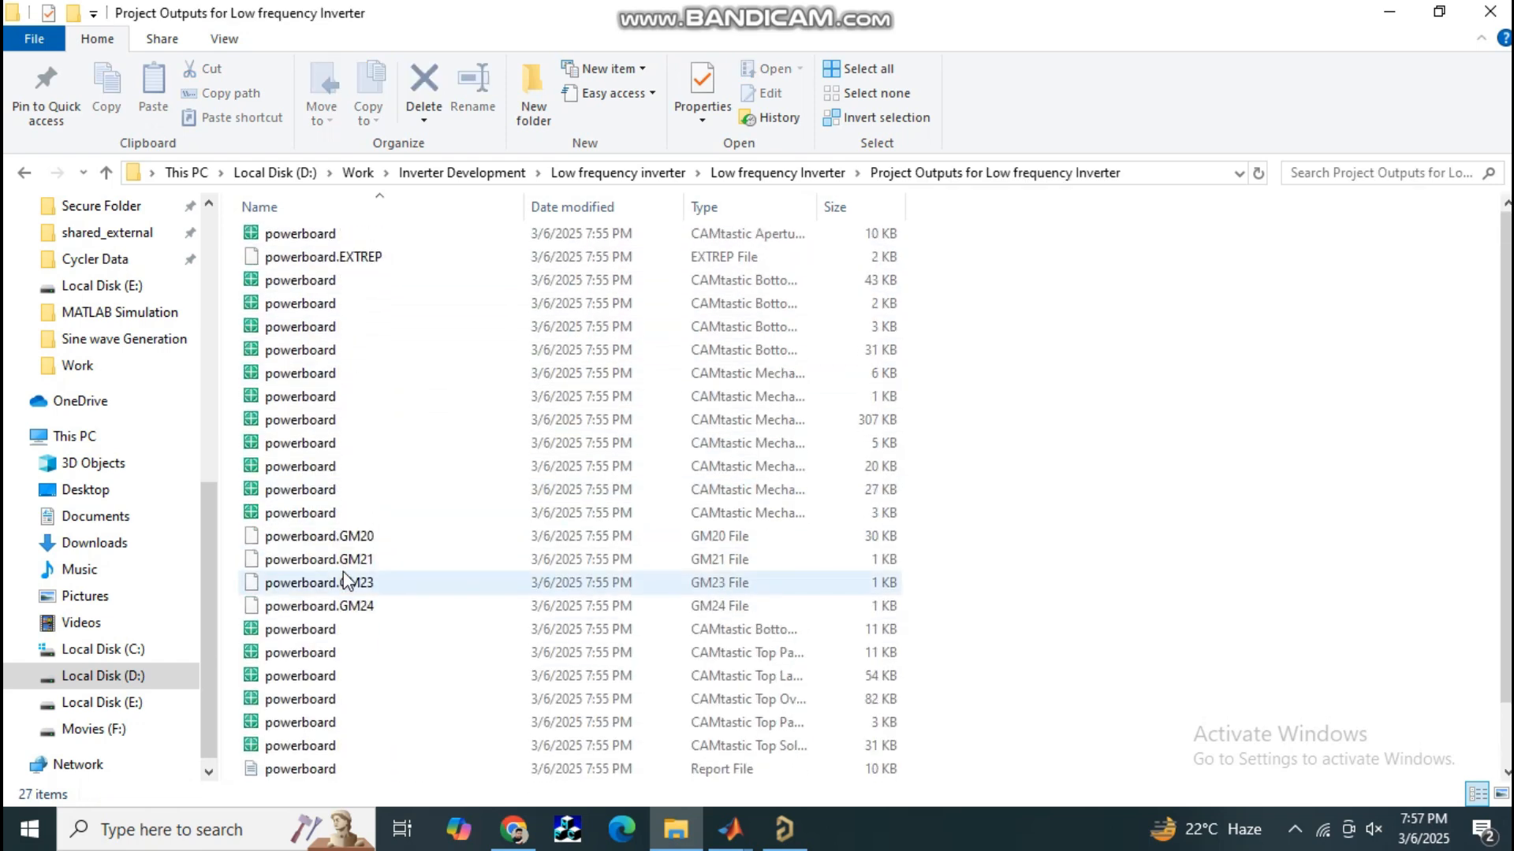
{"action": "scroll", "coordinate": [342, 571], "scroll_direction": "down", "scroll_amount": 1}
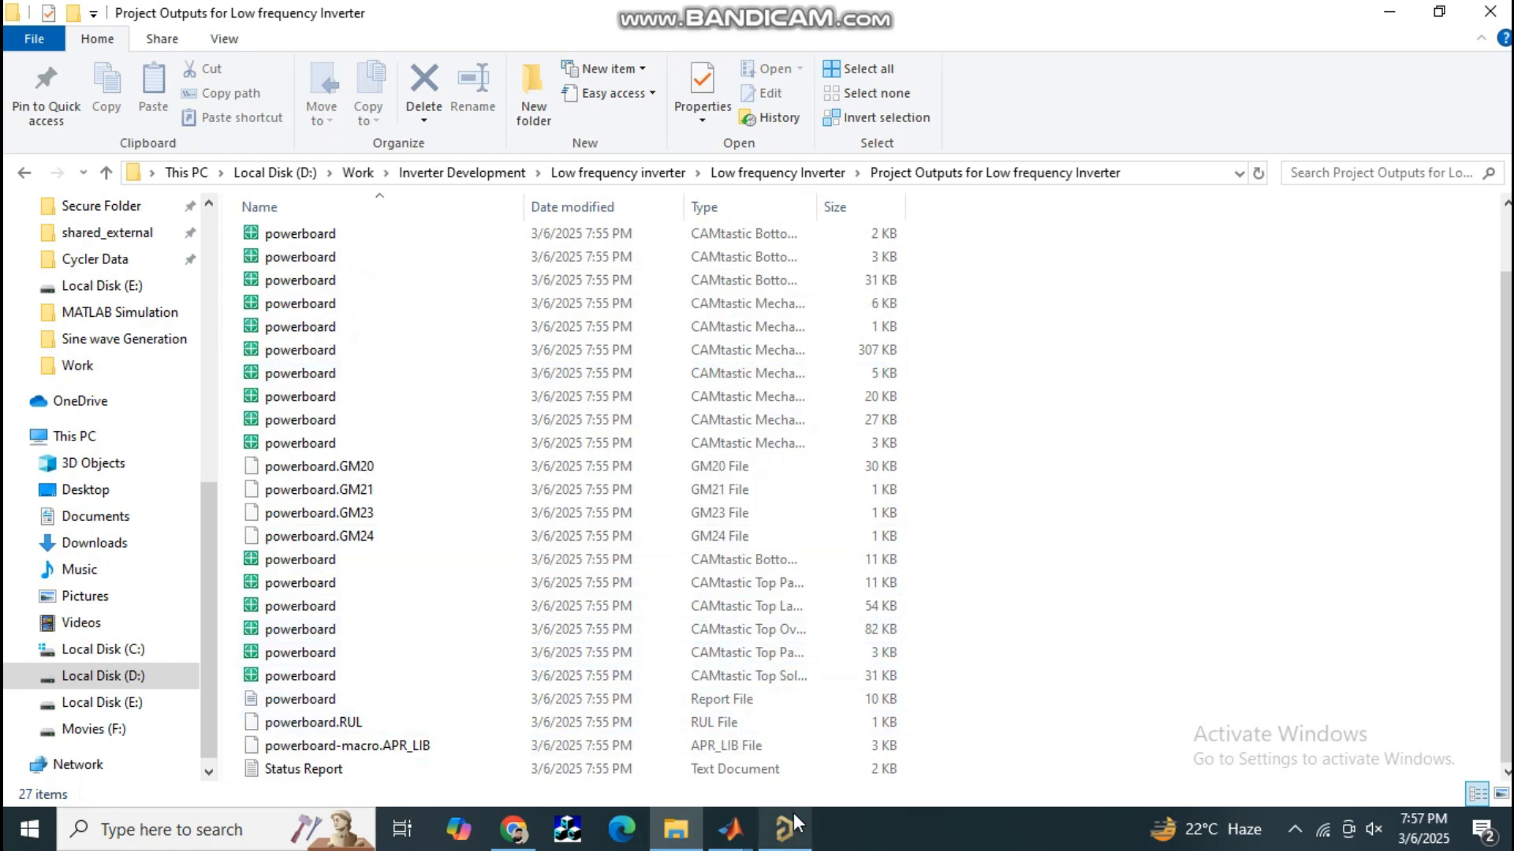
{"action": "scroll", "coordinate": [824, 503], "scroll_direction": "up", "scroll_amount": 1}
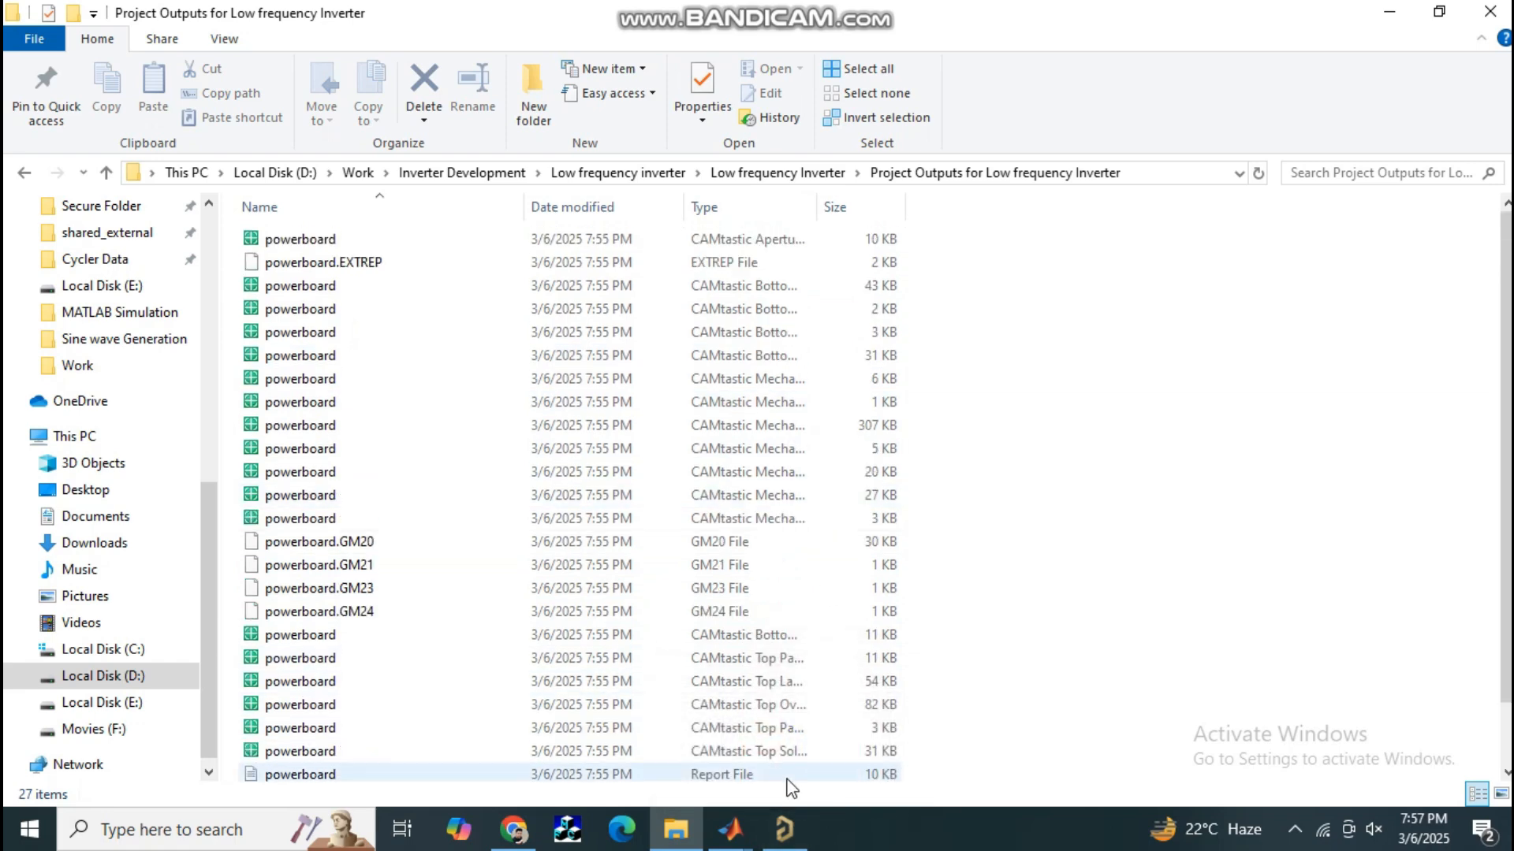
Switch back to Altium Designer, generate NC drill files from powerboard.PcbDoc in millimetres with 4:4 format, and import the drill data
{"action": "left_click", "coordinate": [785, 827]}
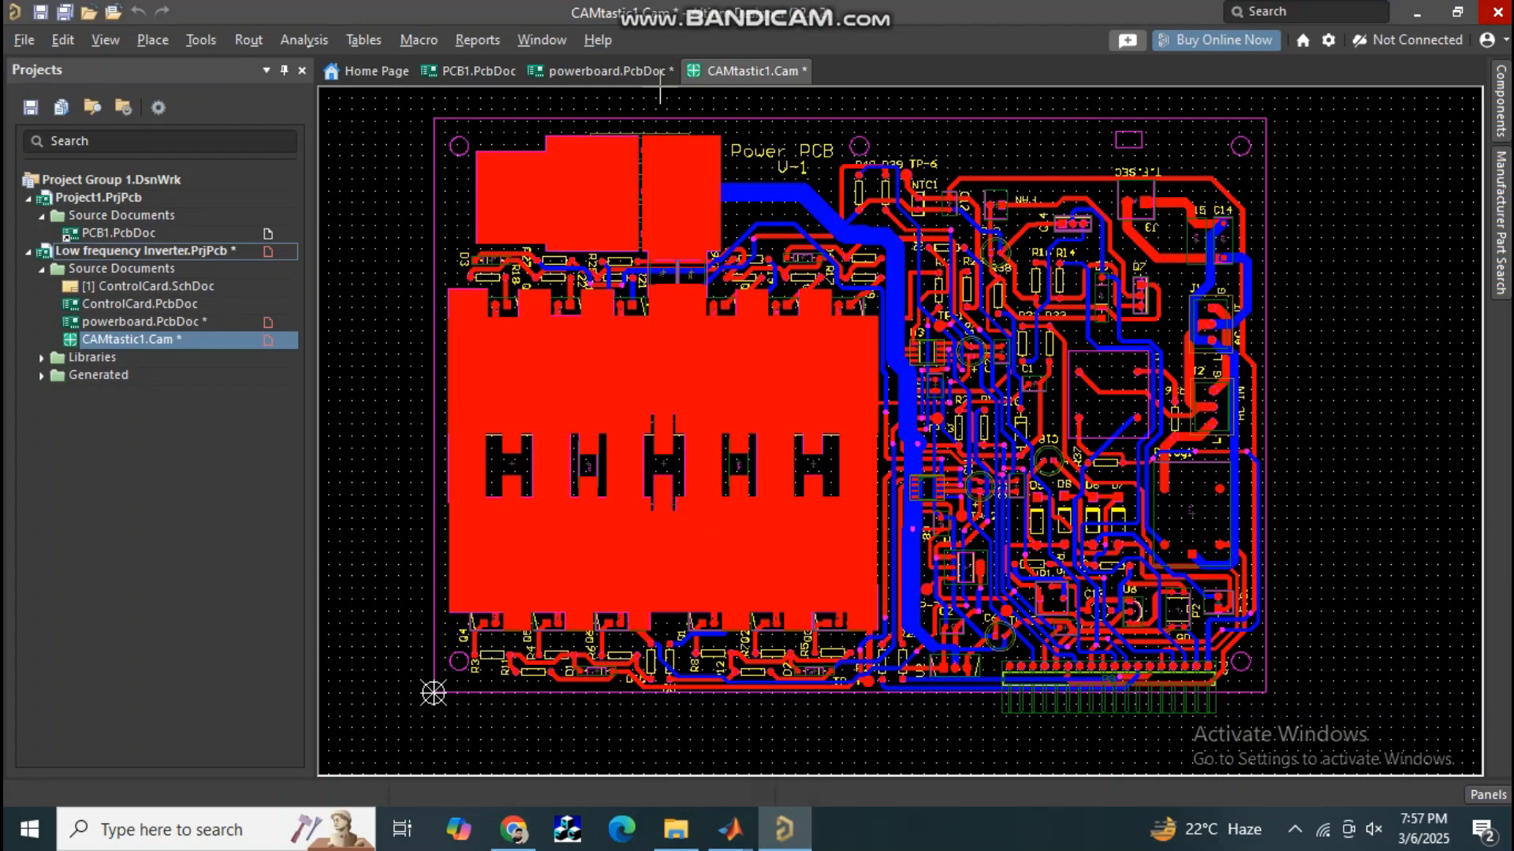
{"action": "left_click", "coordinate": [608, 69]}
{"action": "left_click", "coordinate": [25, 39]}
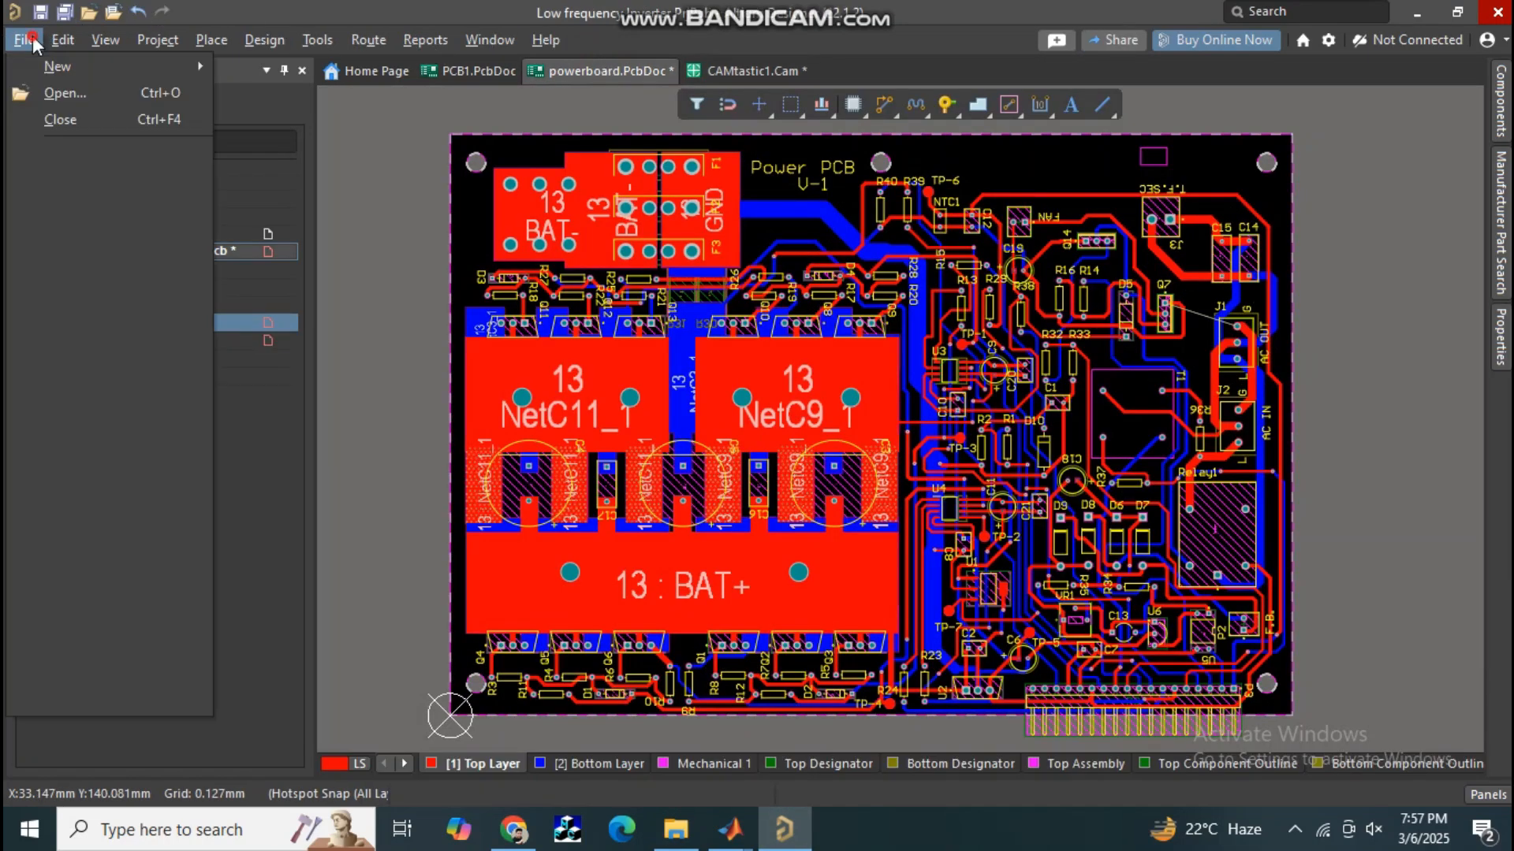
{"action": "mouse_move", "coordinate": [98, 489]}
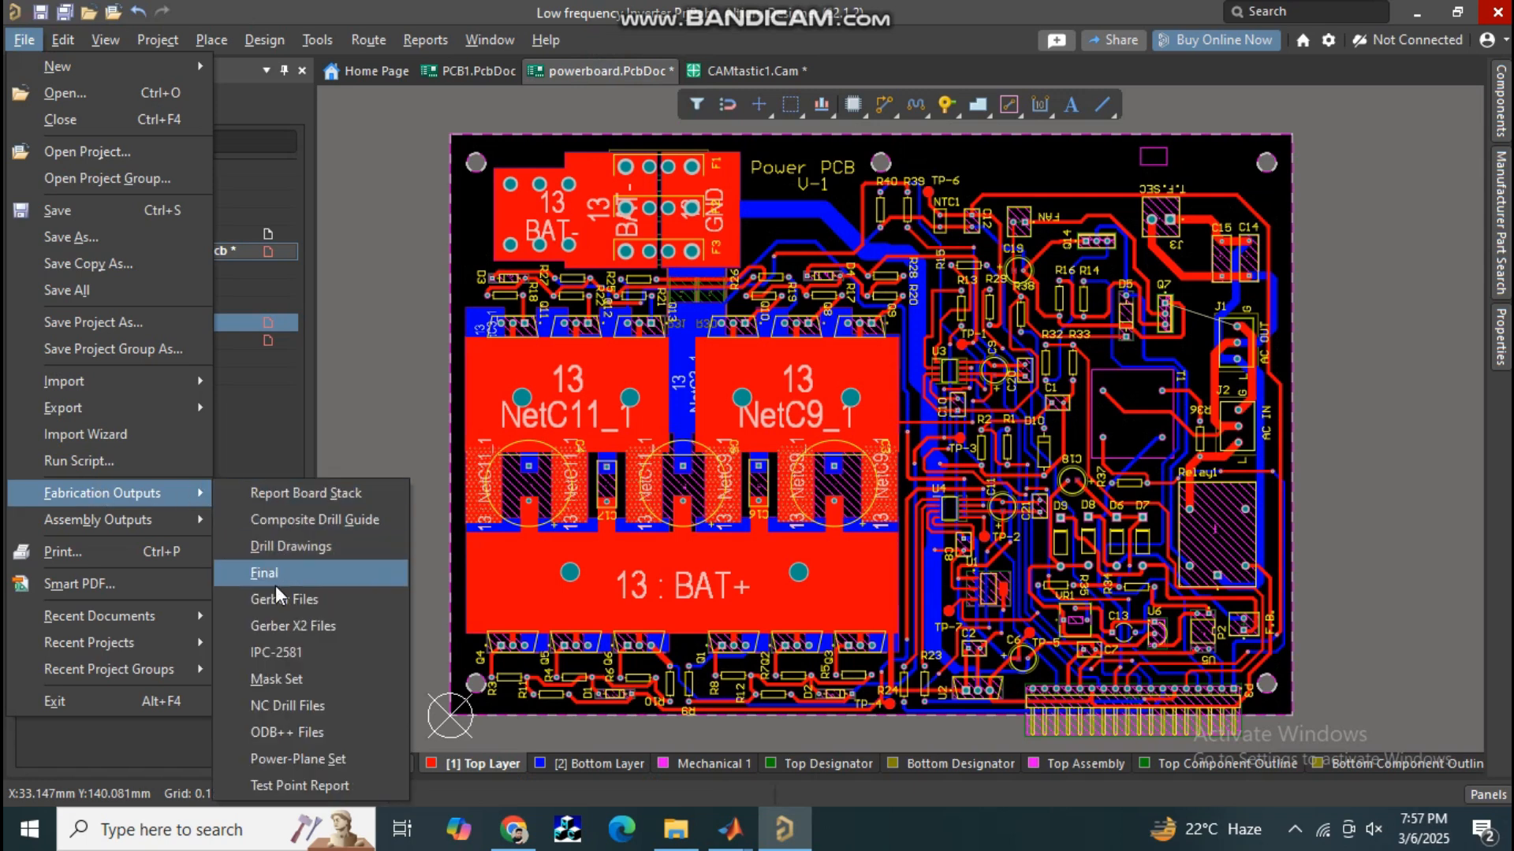
{"action": "left_click", "coordinate": [362, 707]}
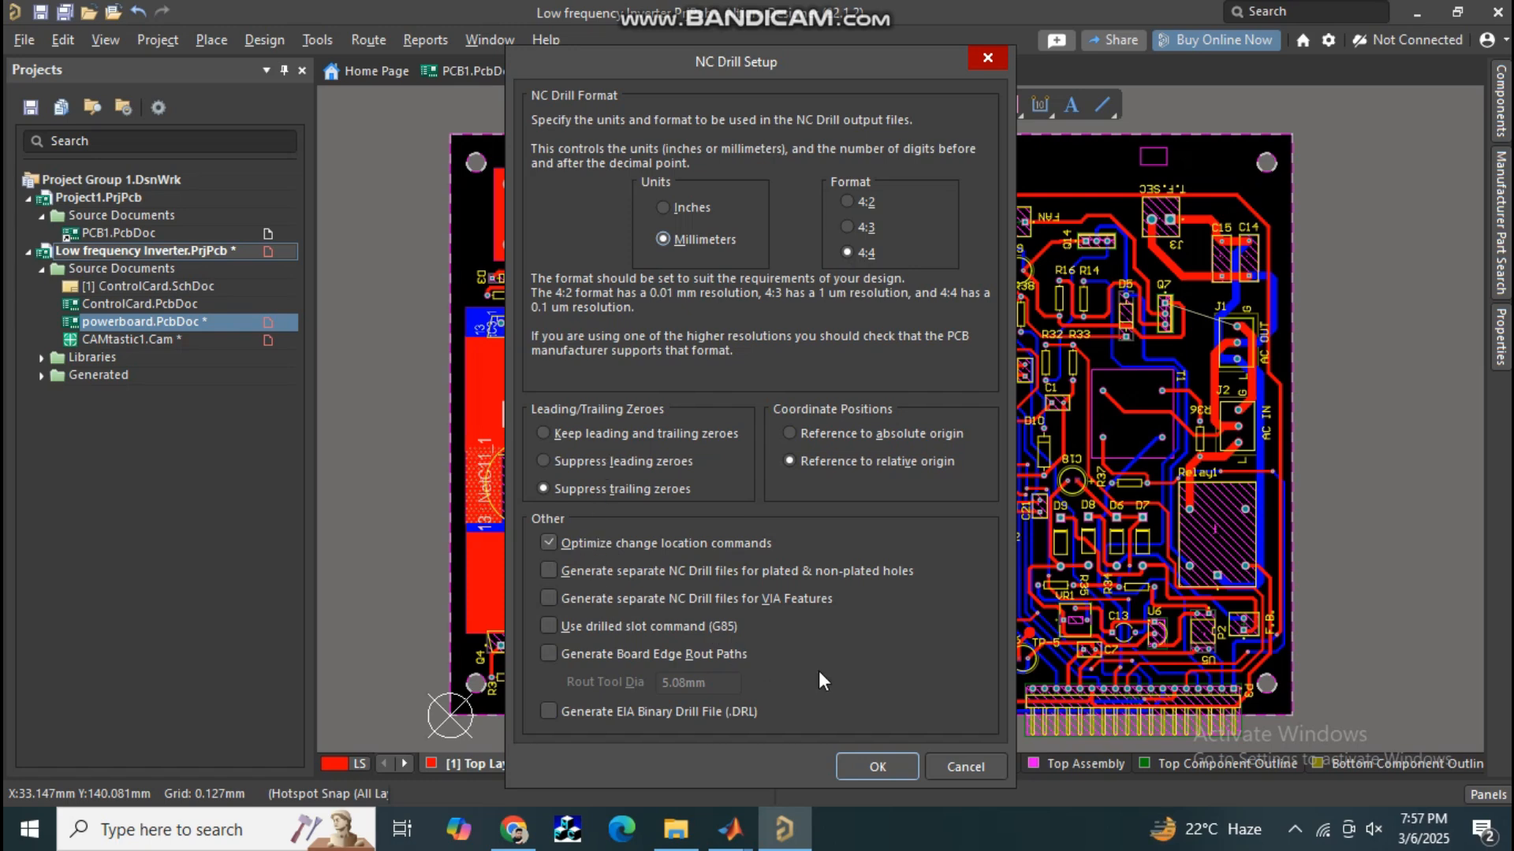
{"action": "left_click", "coordinate": [867, 766]}
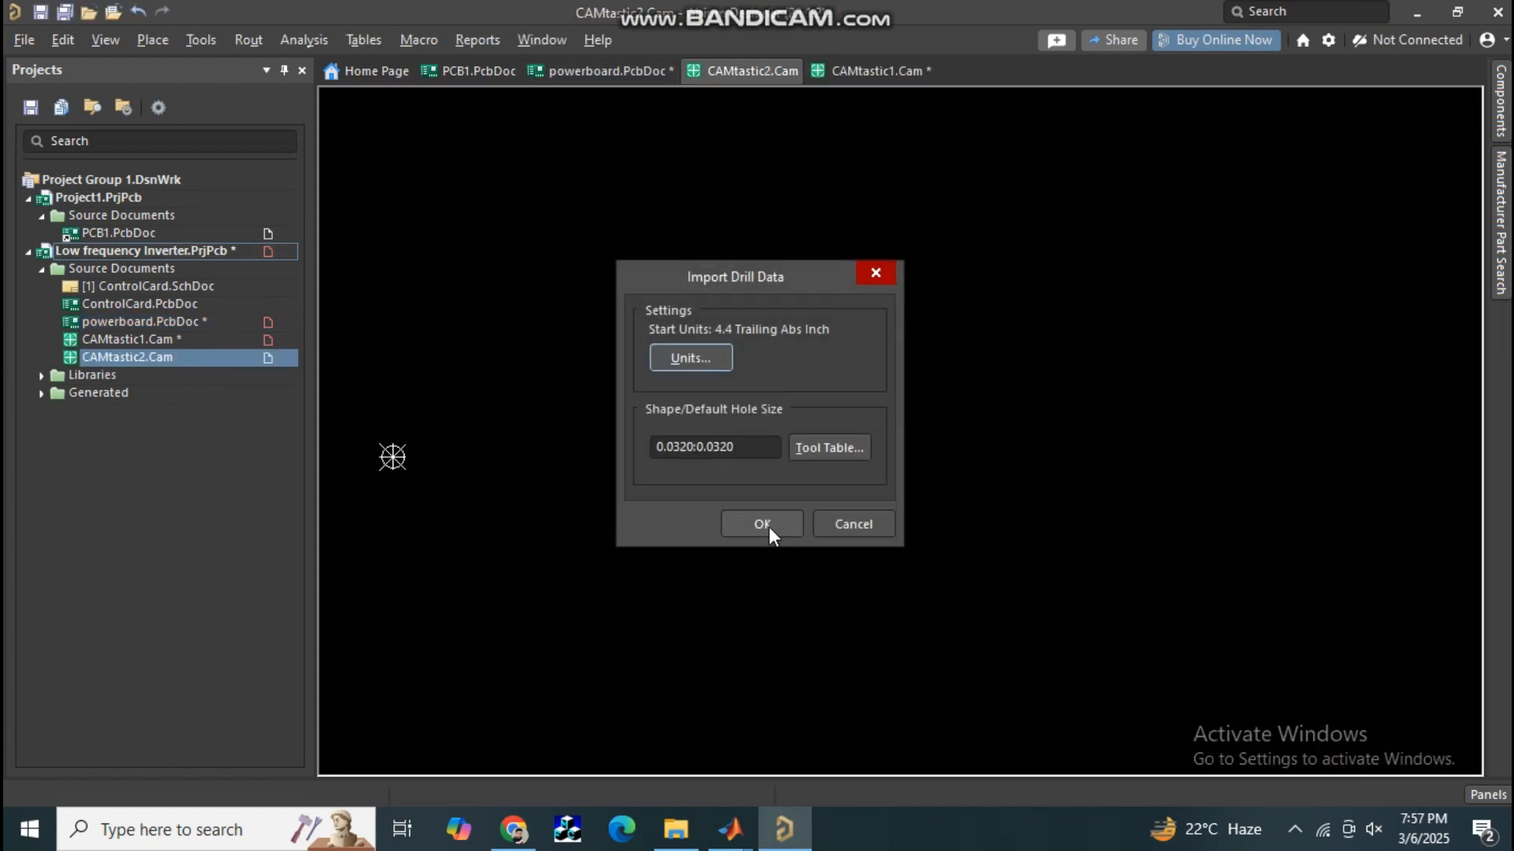
{"action": "left_click", "coordinate": [762, 524]}
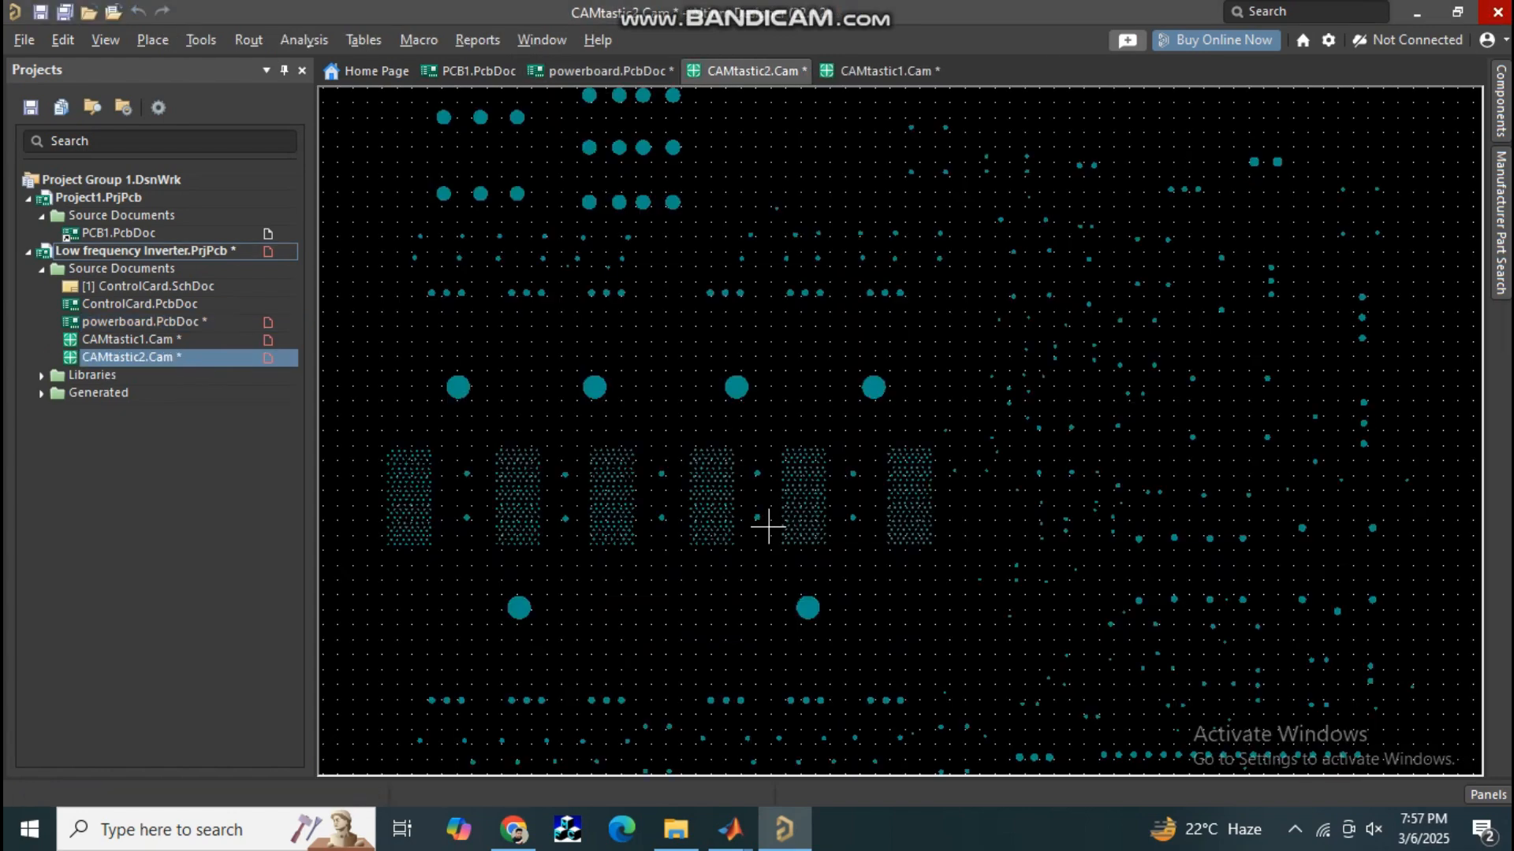
{"action": "scroll", "coordinate": [768, 526], "scroll_direction": "down", "scroll_amount": 2, "text": "ctrl"}
{"action": "right_click_drag", "start_coordinate": [949, 460], "coordinate": [813, 454]}
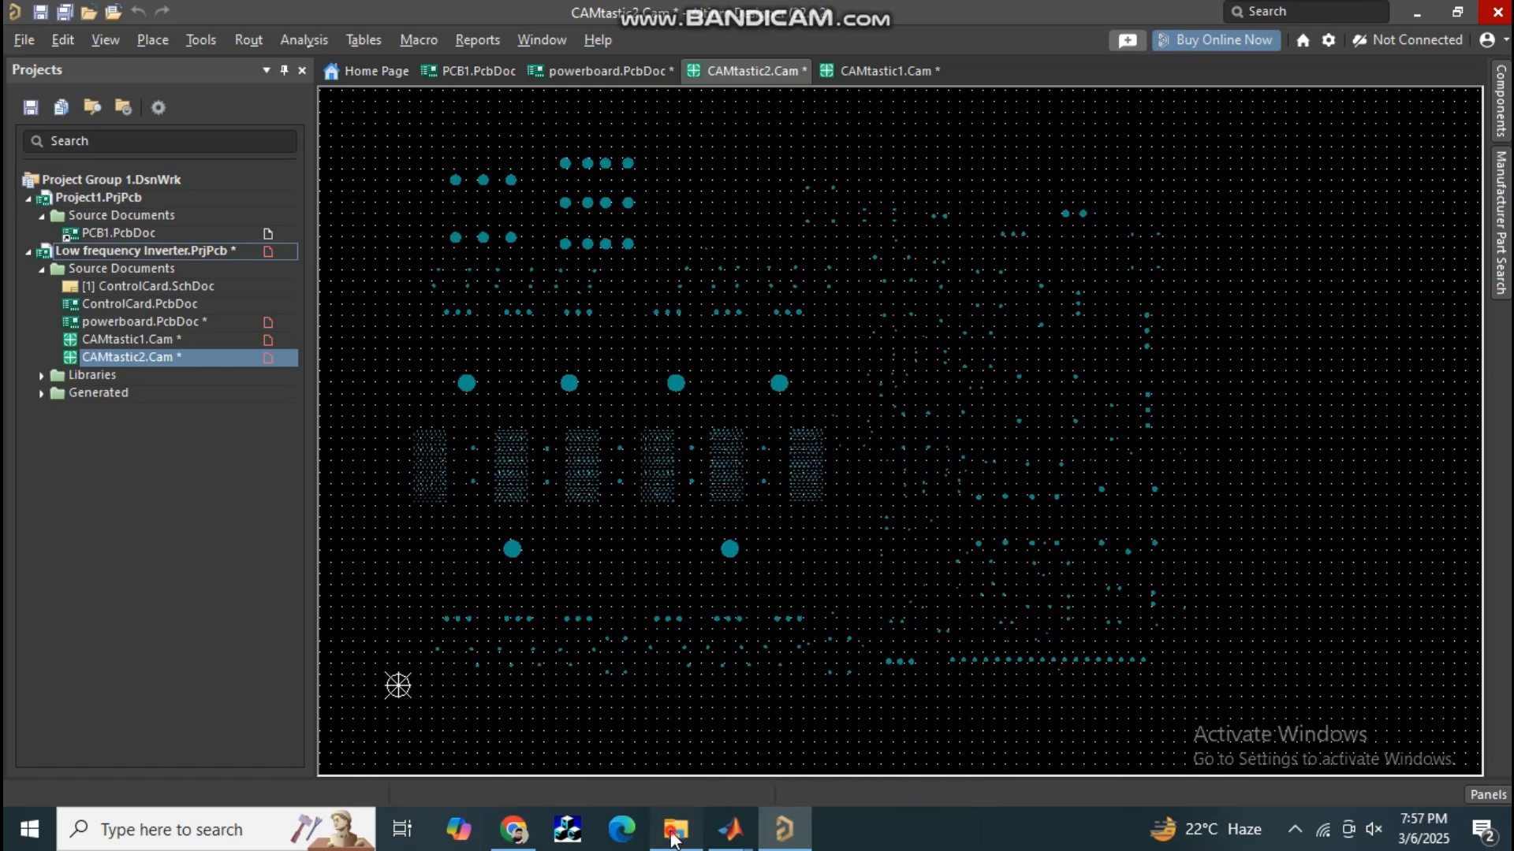
Switch to File Explorer and select the powerboard NC drill report in the project outputs folder
{"action": "left_click", "coordinate": [672, 833]}
{"action": "left_click", "coordinate": [793, 265]}
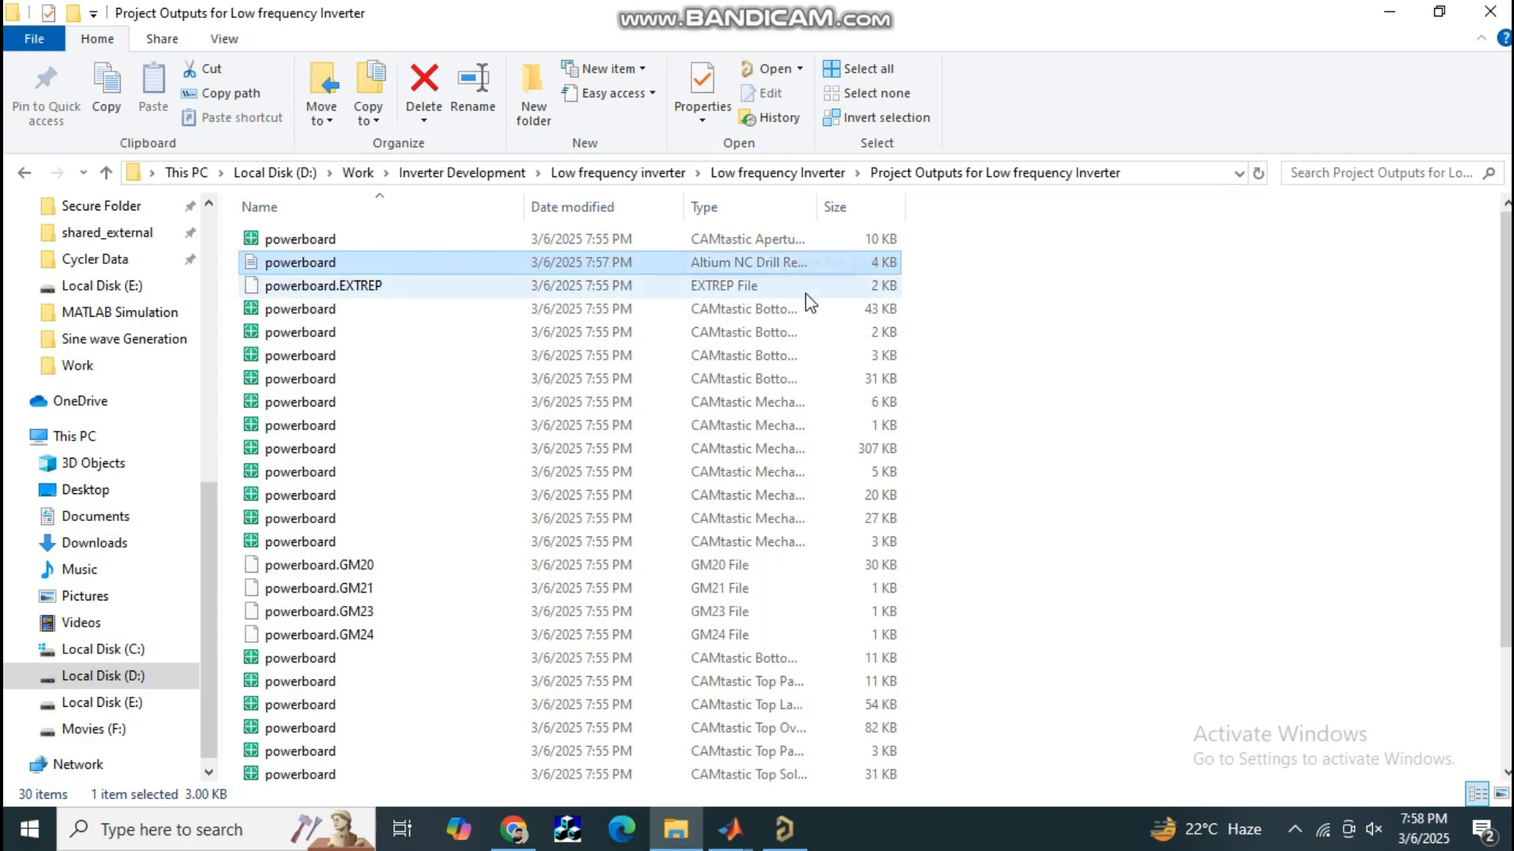
Compress all the generated files in the Project Outputs for Low frequency Inverter folder into one RAR archive and select the archive
{"action": "scroll", "coordinate": [804, 297], "scroll_direction": "down", "scroll_amount": 2}
{"action": "scroll", "coordinate": [805, 297], "scroll_direction": "up", "scroll_amount": 2}
{"action": "key", "text": "ctrl+a"}
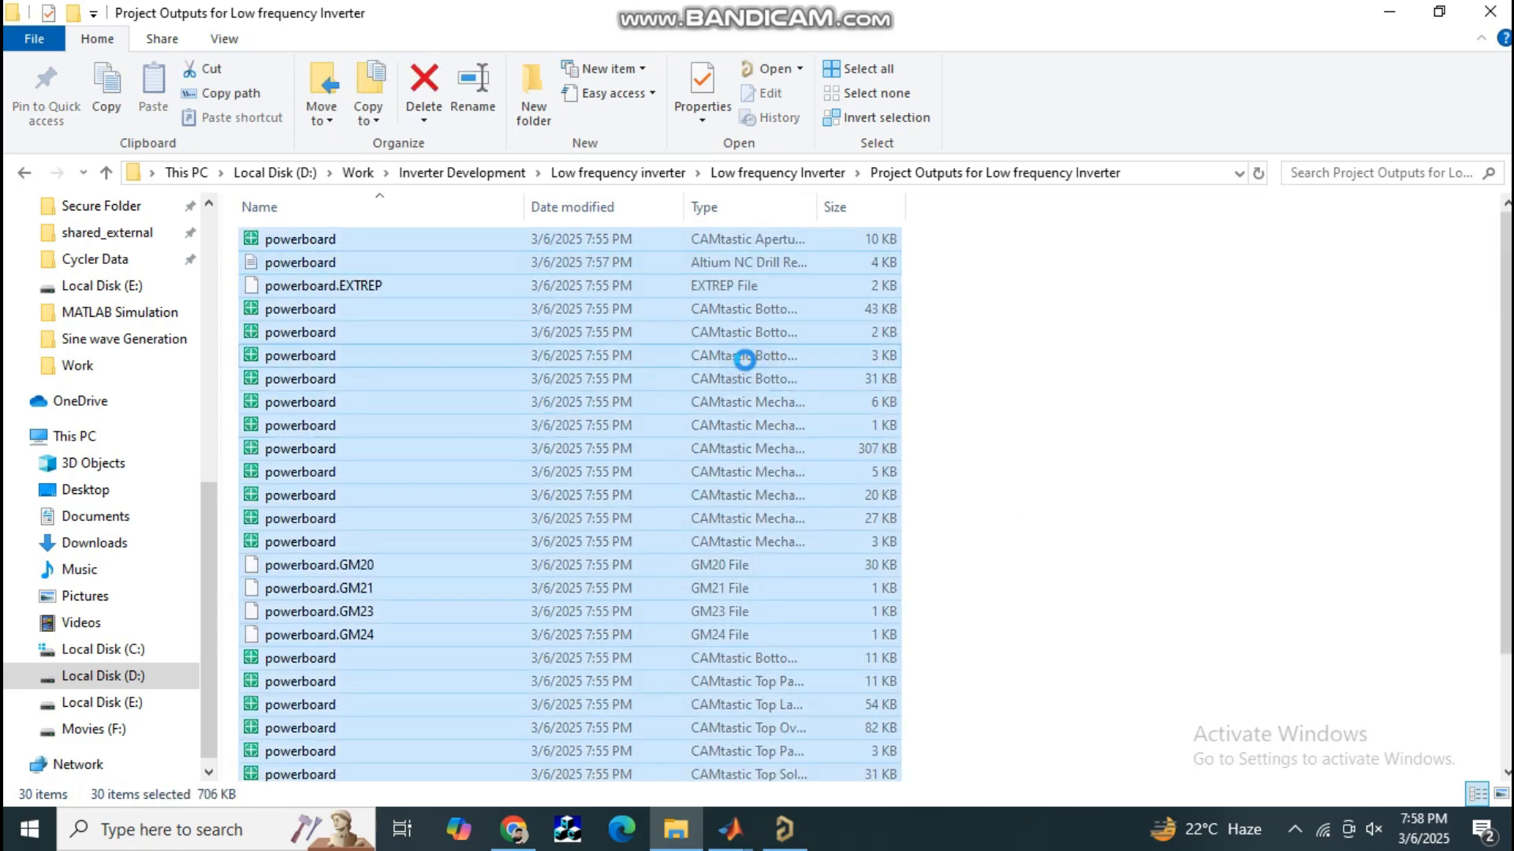
{"action": "right_click", "coordinate": [745, 361]}
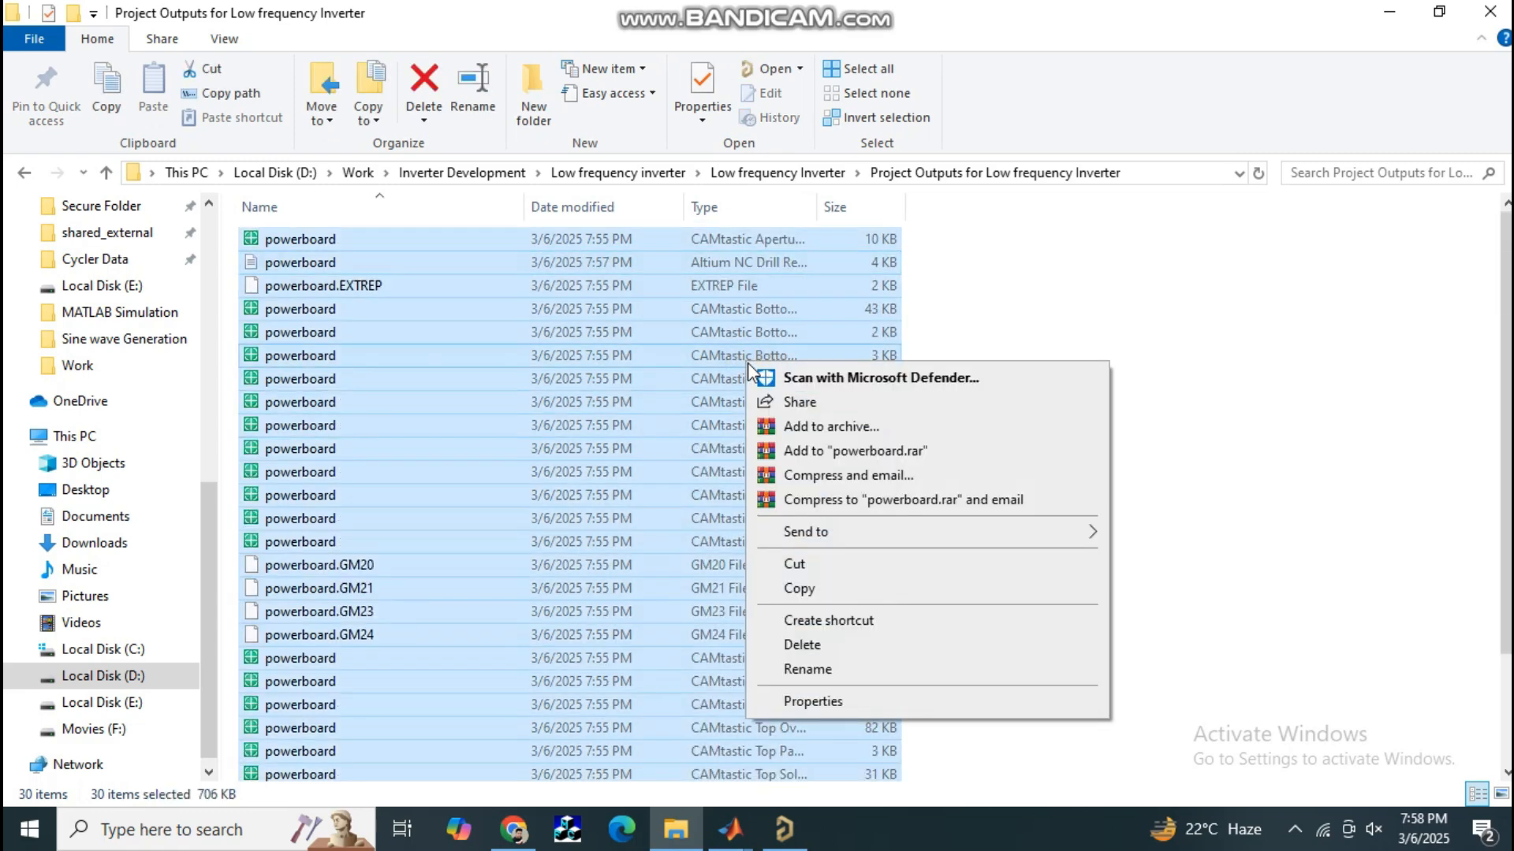
{"action": "left_click", "coordinate": [867, 452]}
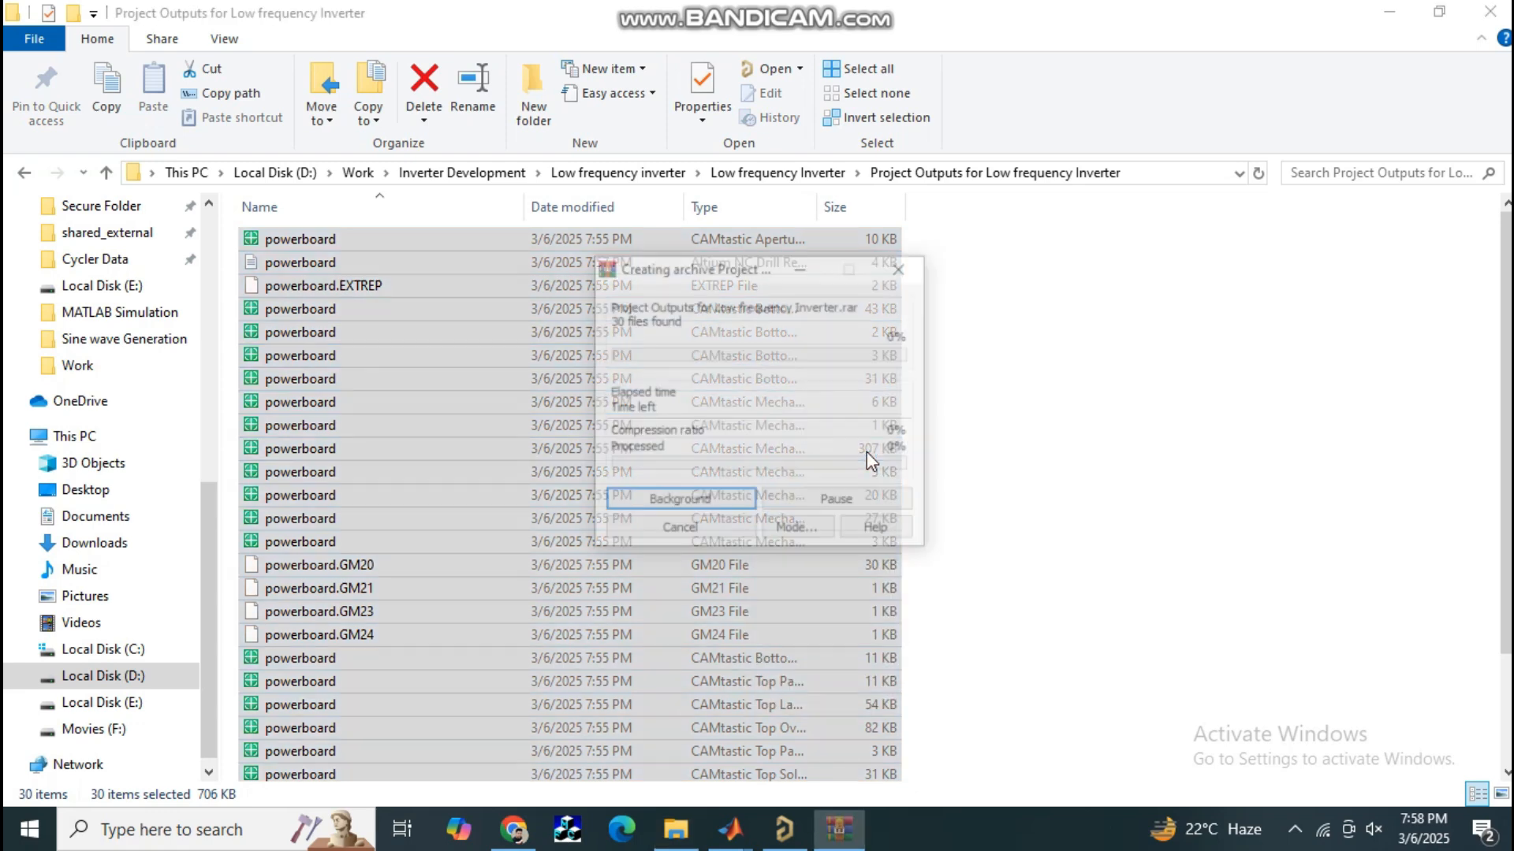
{"action": "scroll", "coordinate": [807, 549], "scroll_direction": "down", "scroll_amount": 3}
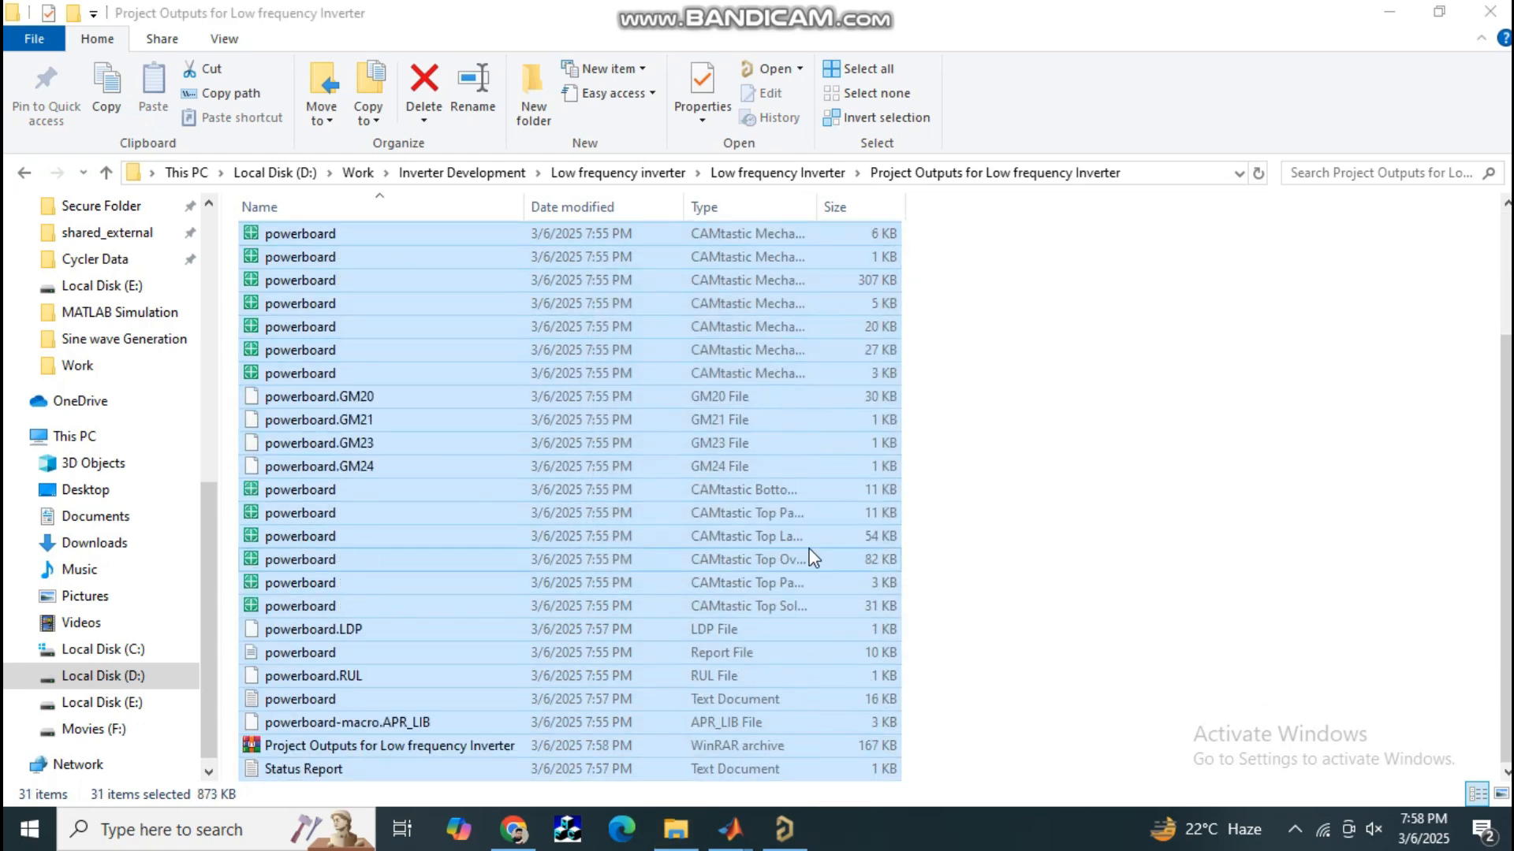
{"action": "left_click", "coordinate": [1051, 517]}
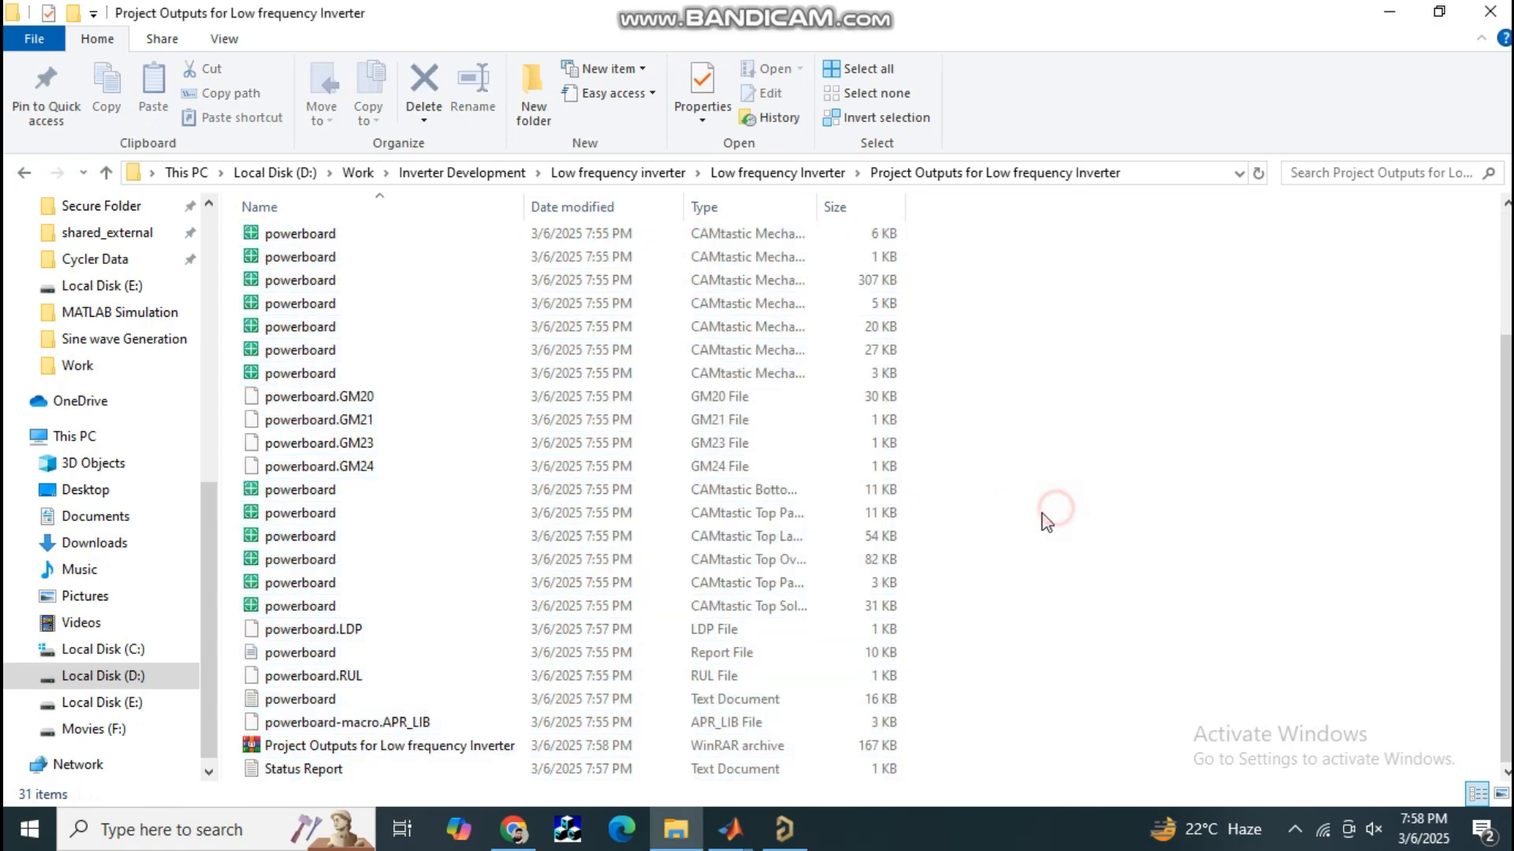
{"action": "left_click", "coordinate": [398, 747]}
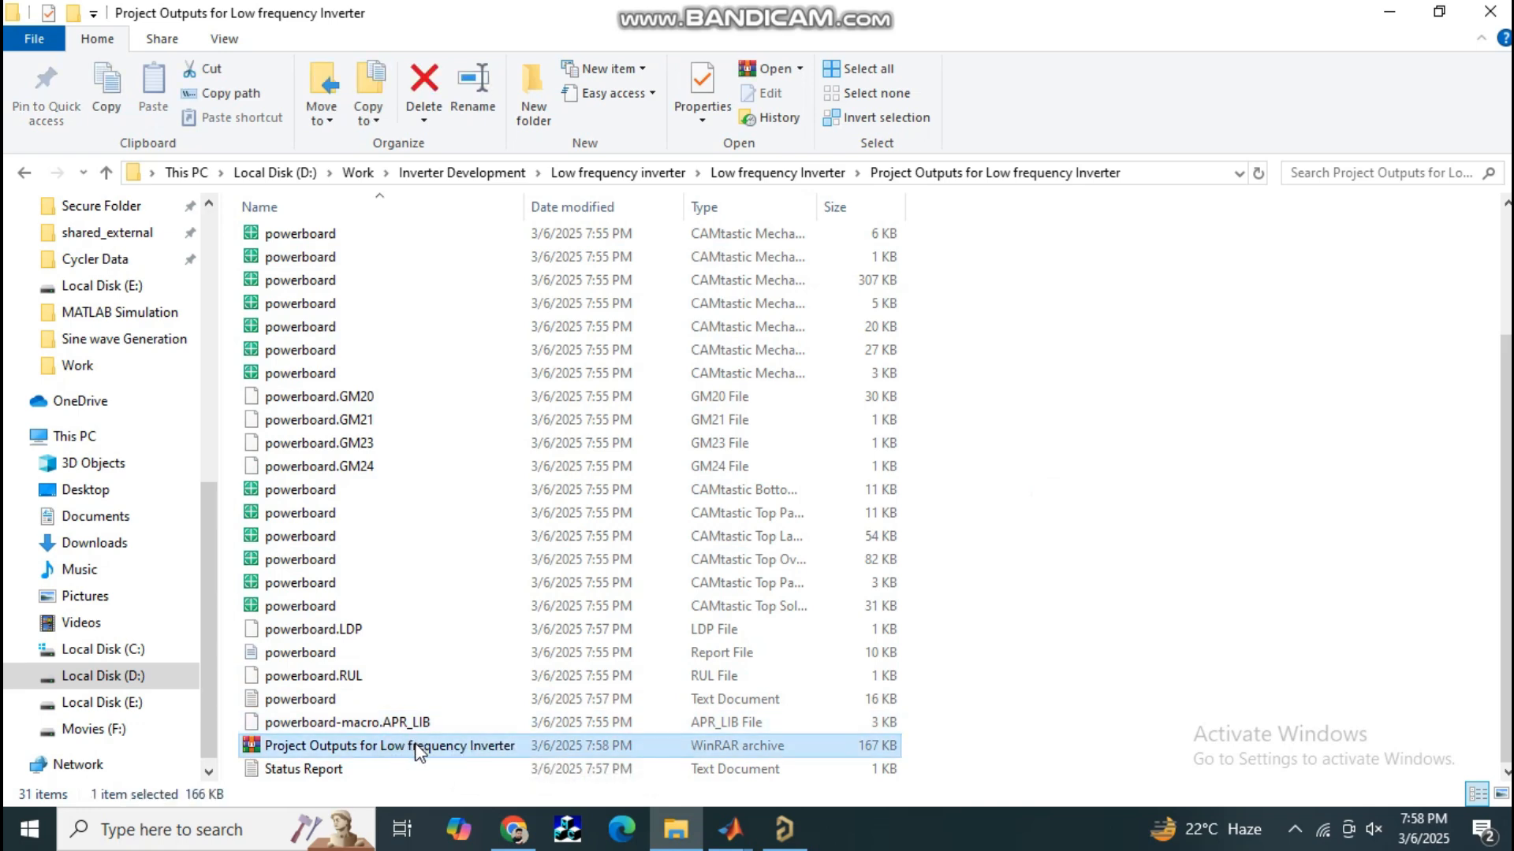
Switch to Chrome and upload the Project Outputs for Low frequency Inverter archive as the Gerber file on jlcpcb.com
{"action": "left_click", "coordinate": [515, 837]}
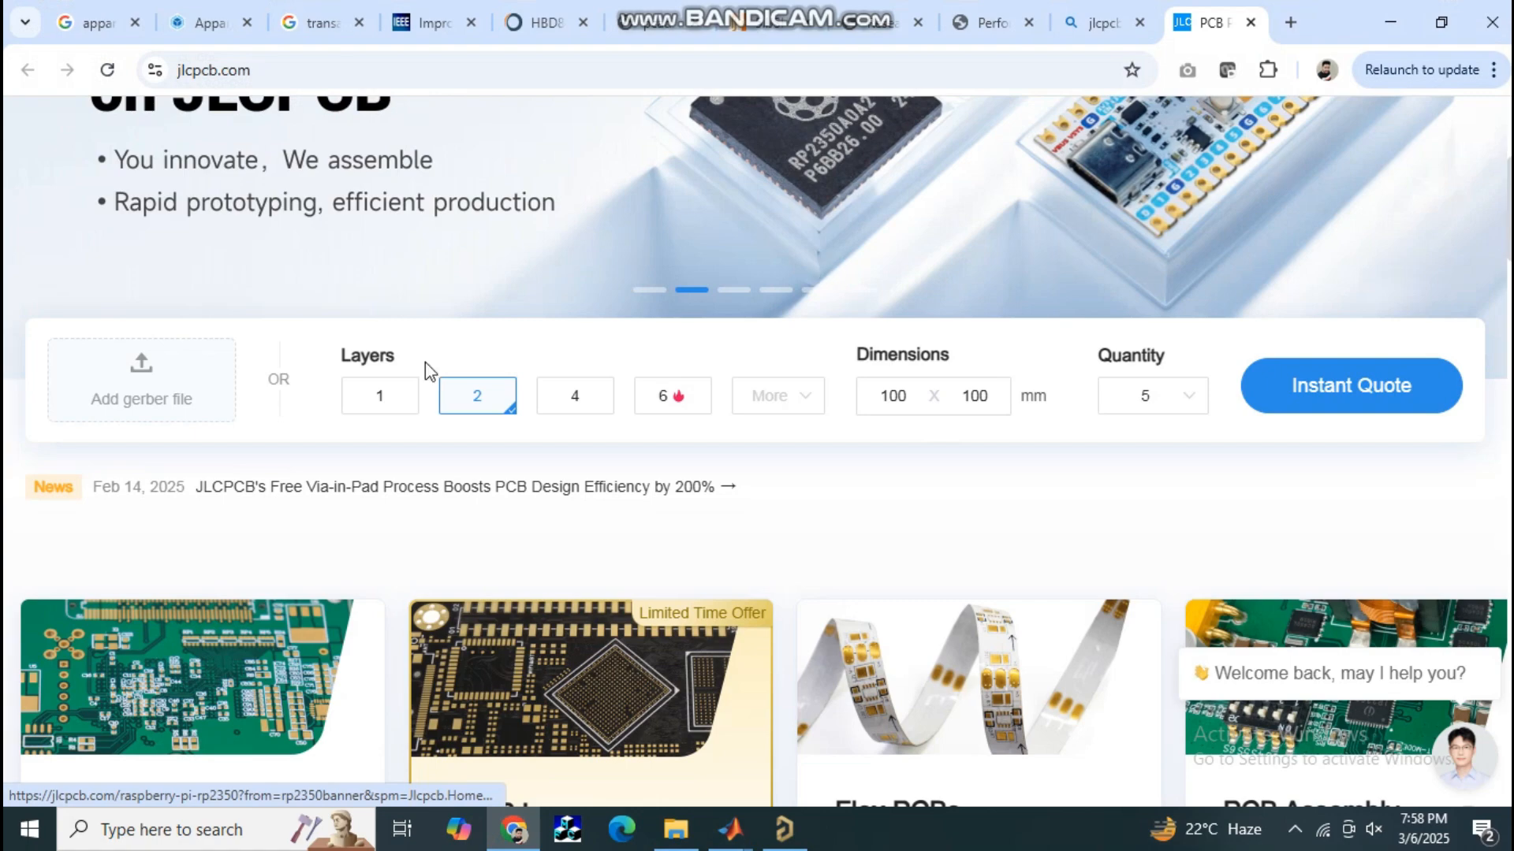
{"action": "scroll", "coordinate": [424, 362], "scroll_direction": "up", "scroll_amount": 5}
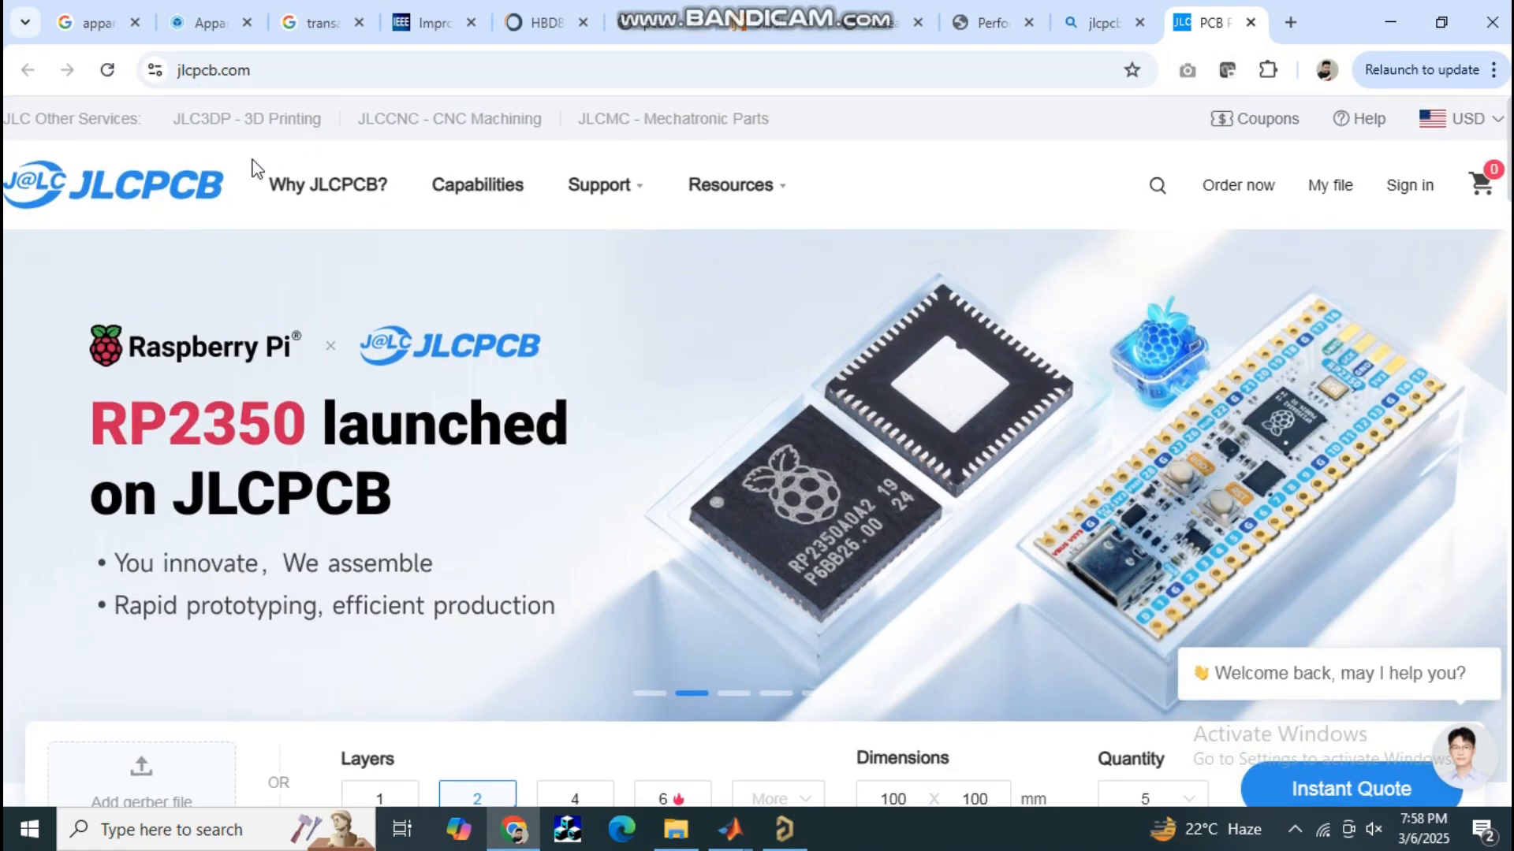
{"action": "scroll", "coordinate": [672, 473], "scroll_direction": "down", "scroll_amount": 3}
{"action": "scroll", "coordinate": [670, 473], "scroll_direction": "down", "scroll_amount": 3}
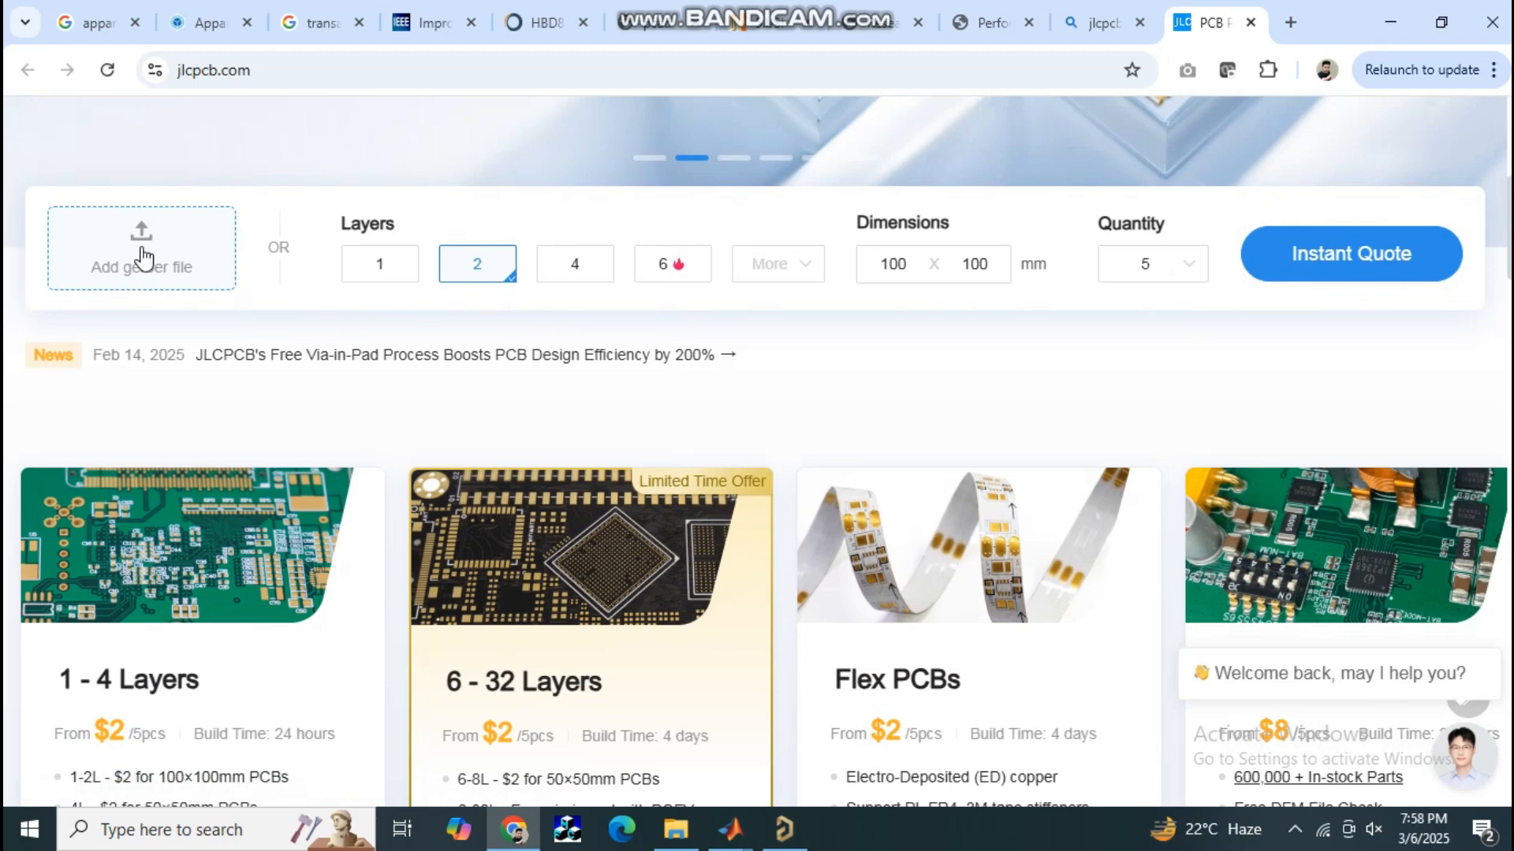
{"action": "left_click", "coordinate": [142, 249]}
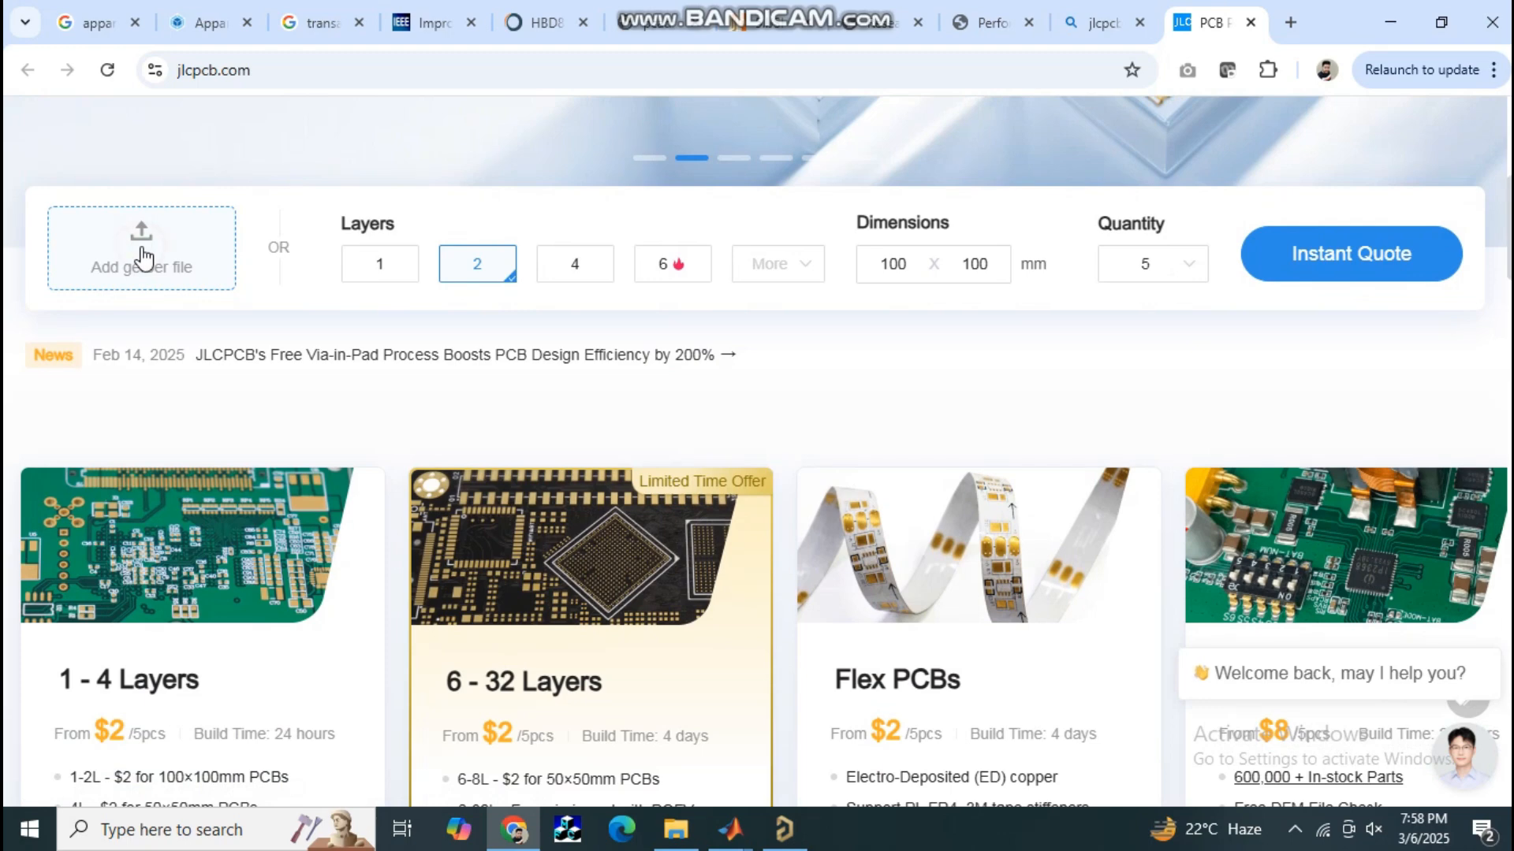
{"action": "left_click", "coordinate": [197, 249]}
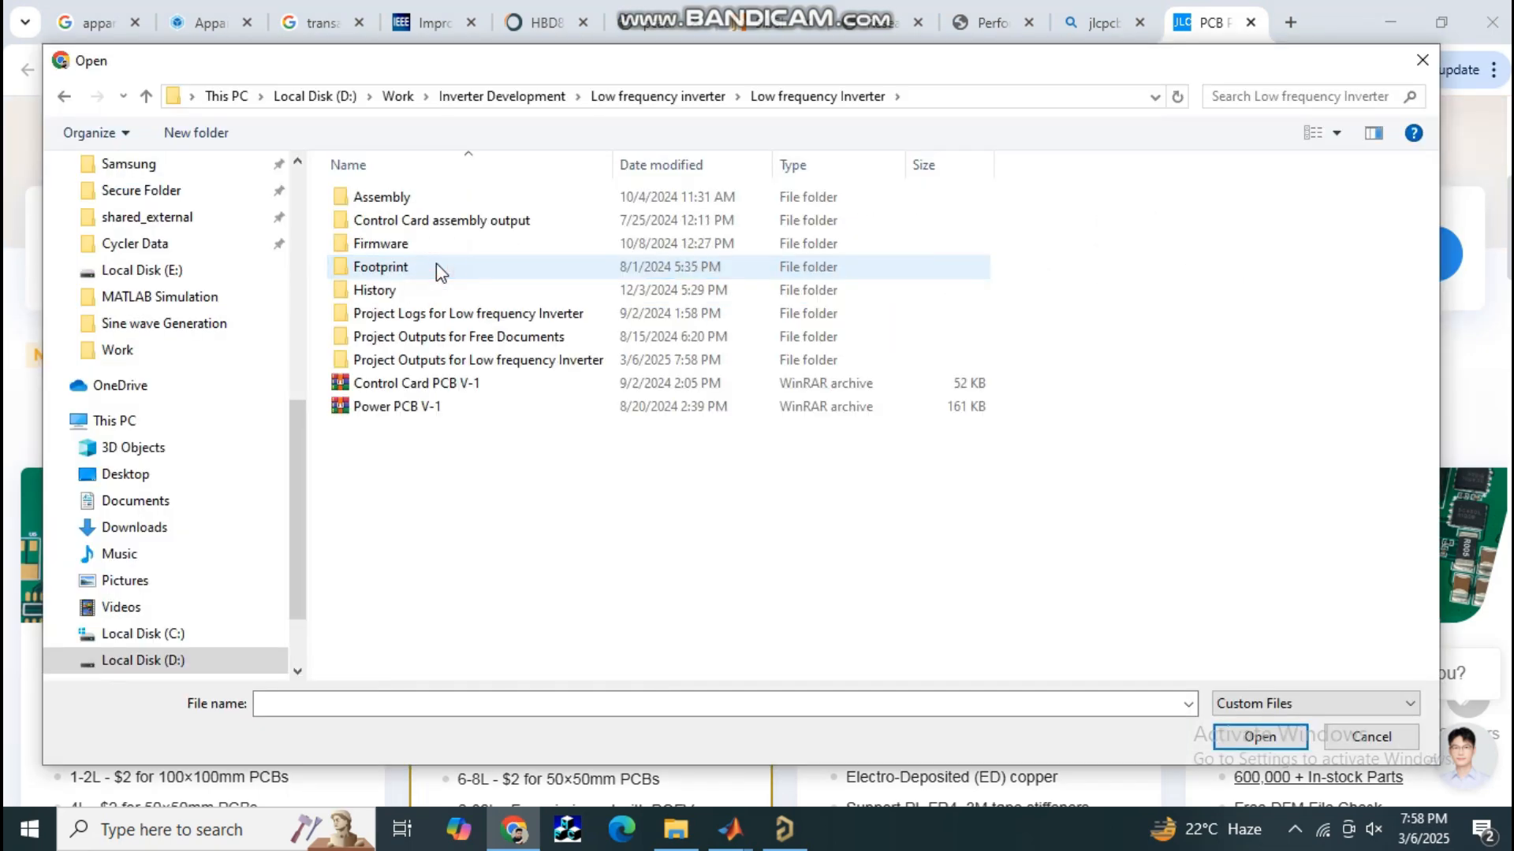
{"action": "left_click", "coordinate": [434, 358]}
{"action": "double_click", "coordinate": [433, 360]}
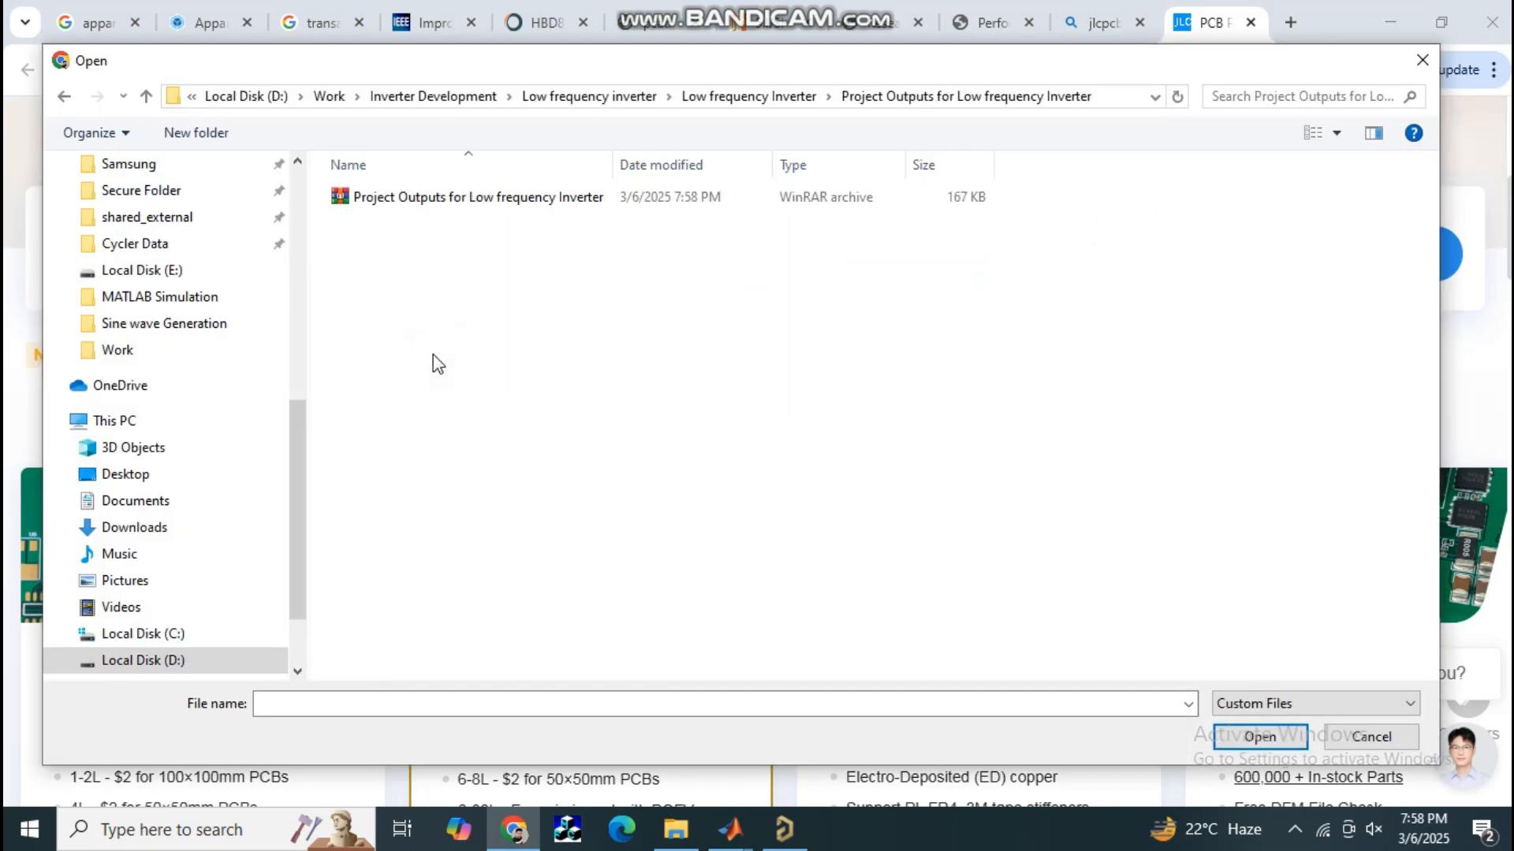
{"action": "left_click", "coordinate": [474, 199]}
{"action": "left_click", "coordinate": [1261, 738]}
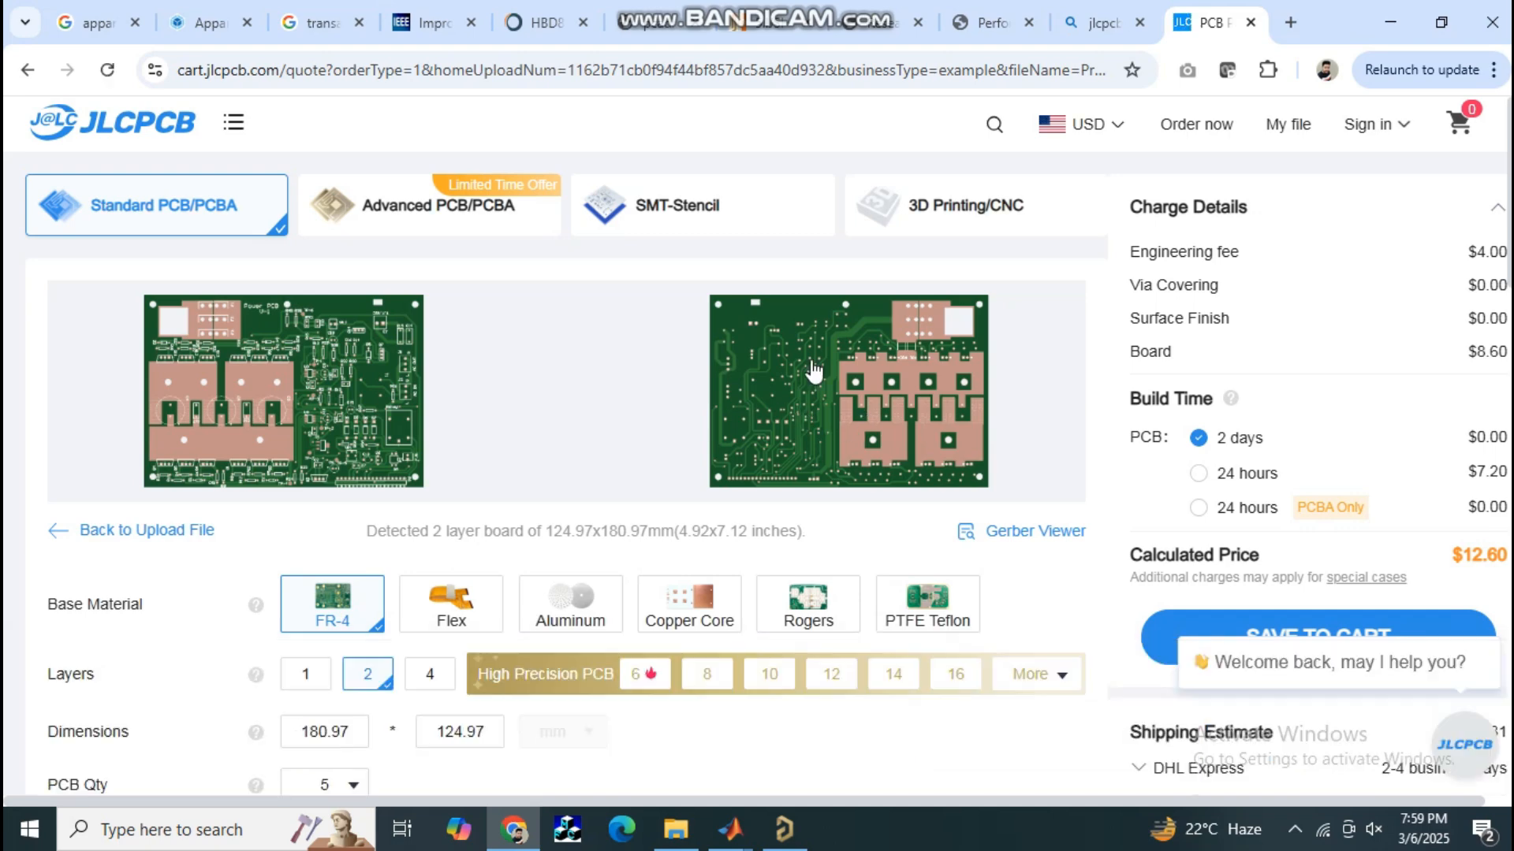
Examine the quote's board dimensions, thickness, colour, surface finish, outer copper weight and via covering options, and the board previews
{"action": "scroll", "coordinate": [810, 369], "scroll_direction": "down", "scroll_amount": 3}
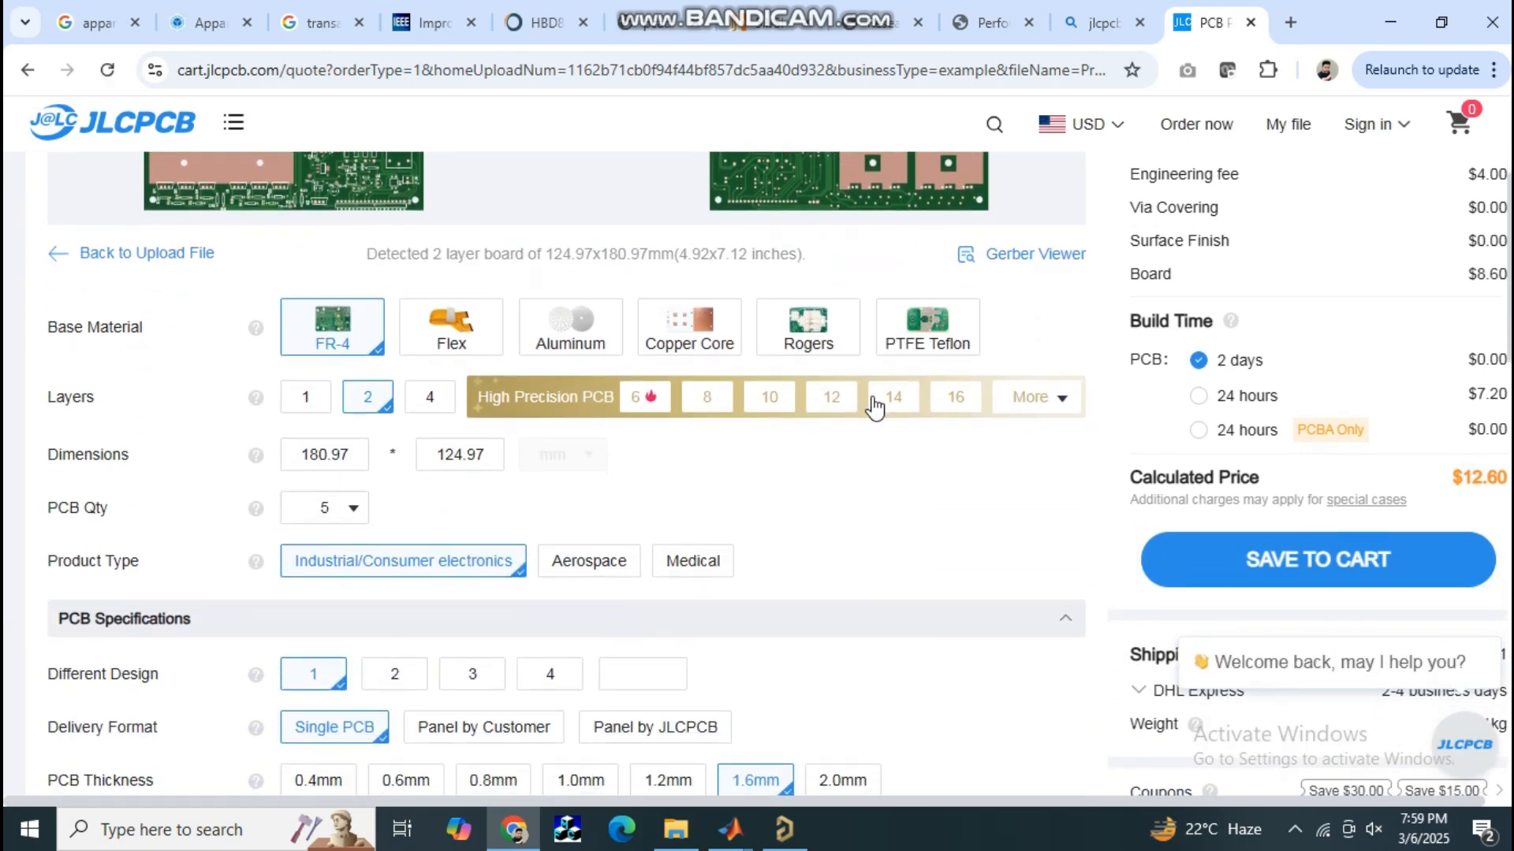
{"action": "left_click", "coordinate": [339, 457]}
{"action": "left_click", "coordinate": [473, 453]}
{"action": "scroll", "coordinate": [717, 513], "scroll_direction": "down", "scroll_amount": 3}
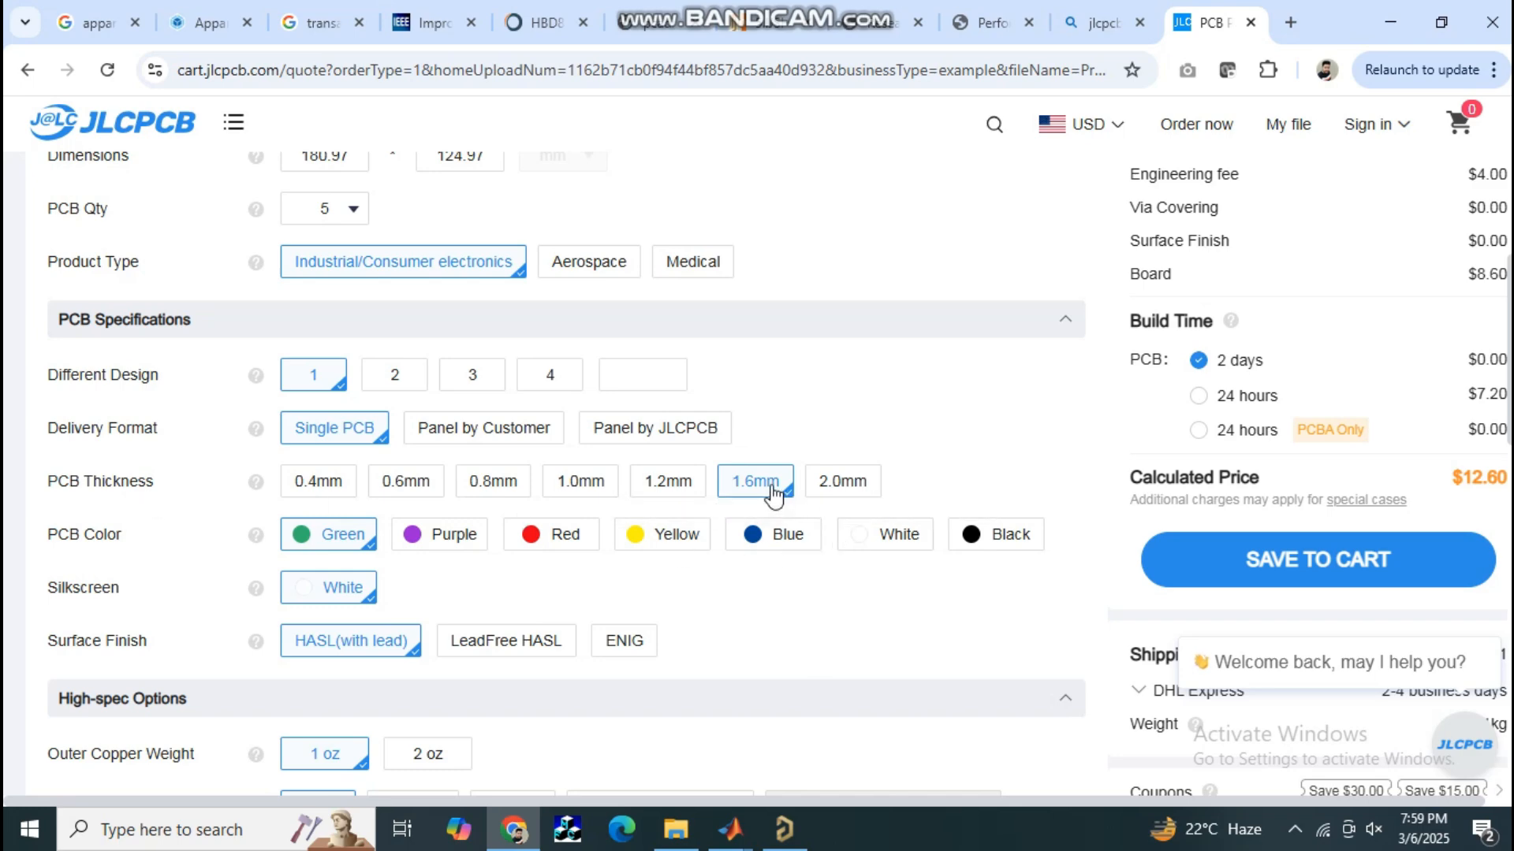
{"action": "scroll", "coordinate": [141, 537], "scroll_direction": "down", "scroll_amount": 2}
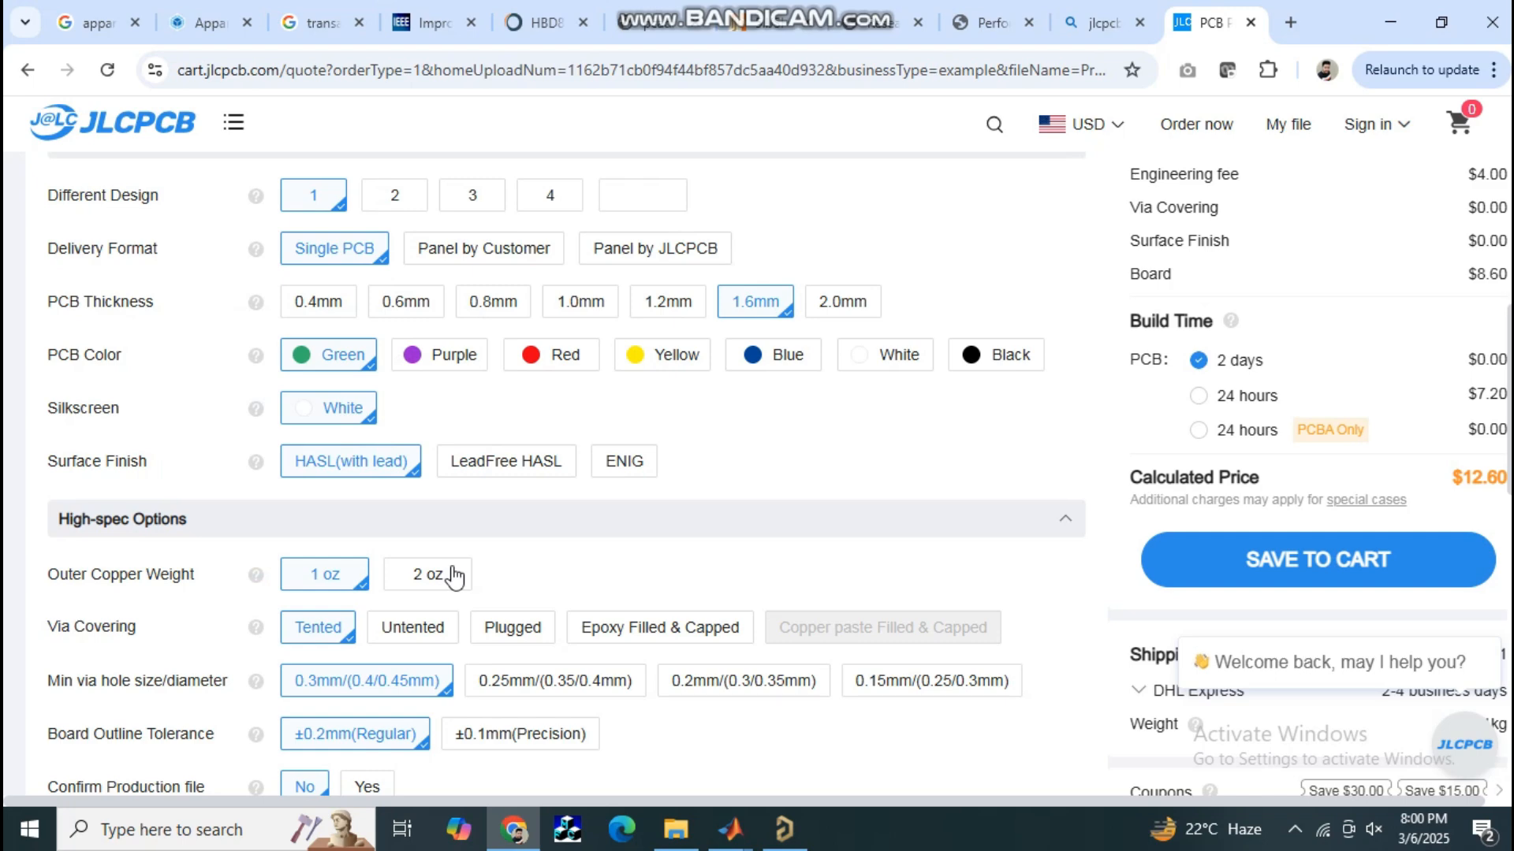
{"action": "mouse_move", "coordinate": [256, 575]}
{"action": "scroll", "coordinate": [210, 572], "scroll_direction": "down", "scroll_amount": 3}
{"action": "scroll", "coordinate": [210, 571], "scroll_direction": "up", "scroll_amount": 2}
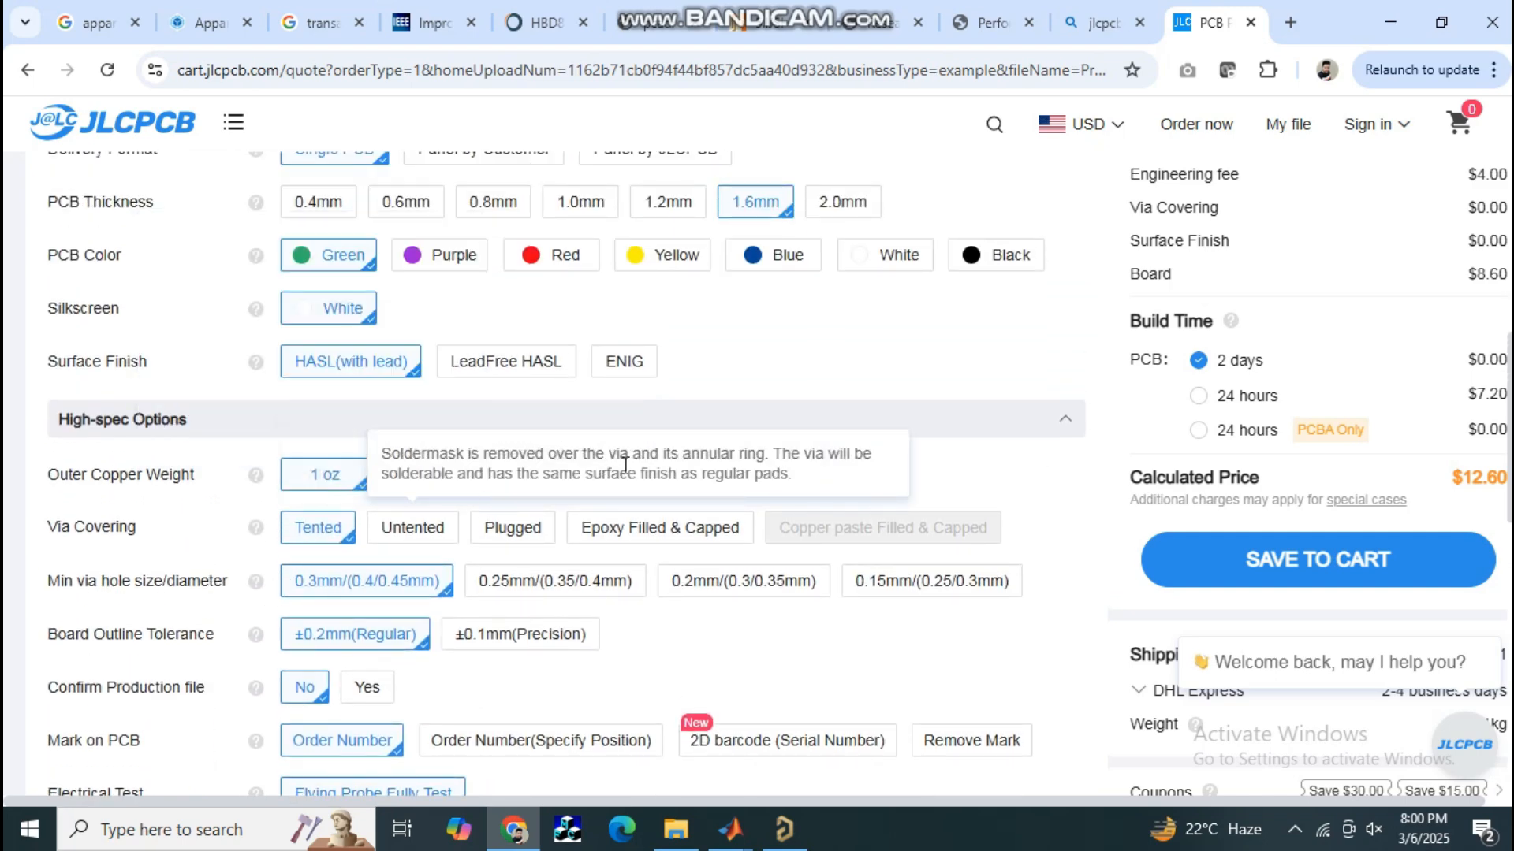
{"action": "scroll", "coordinate": [129, 466], "scroll_direction": "up", "scroll_amount": 10}
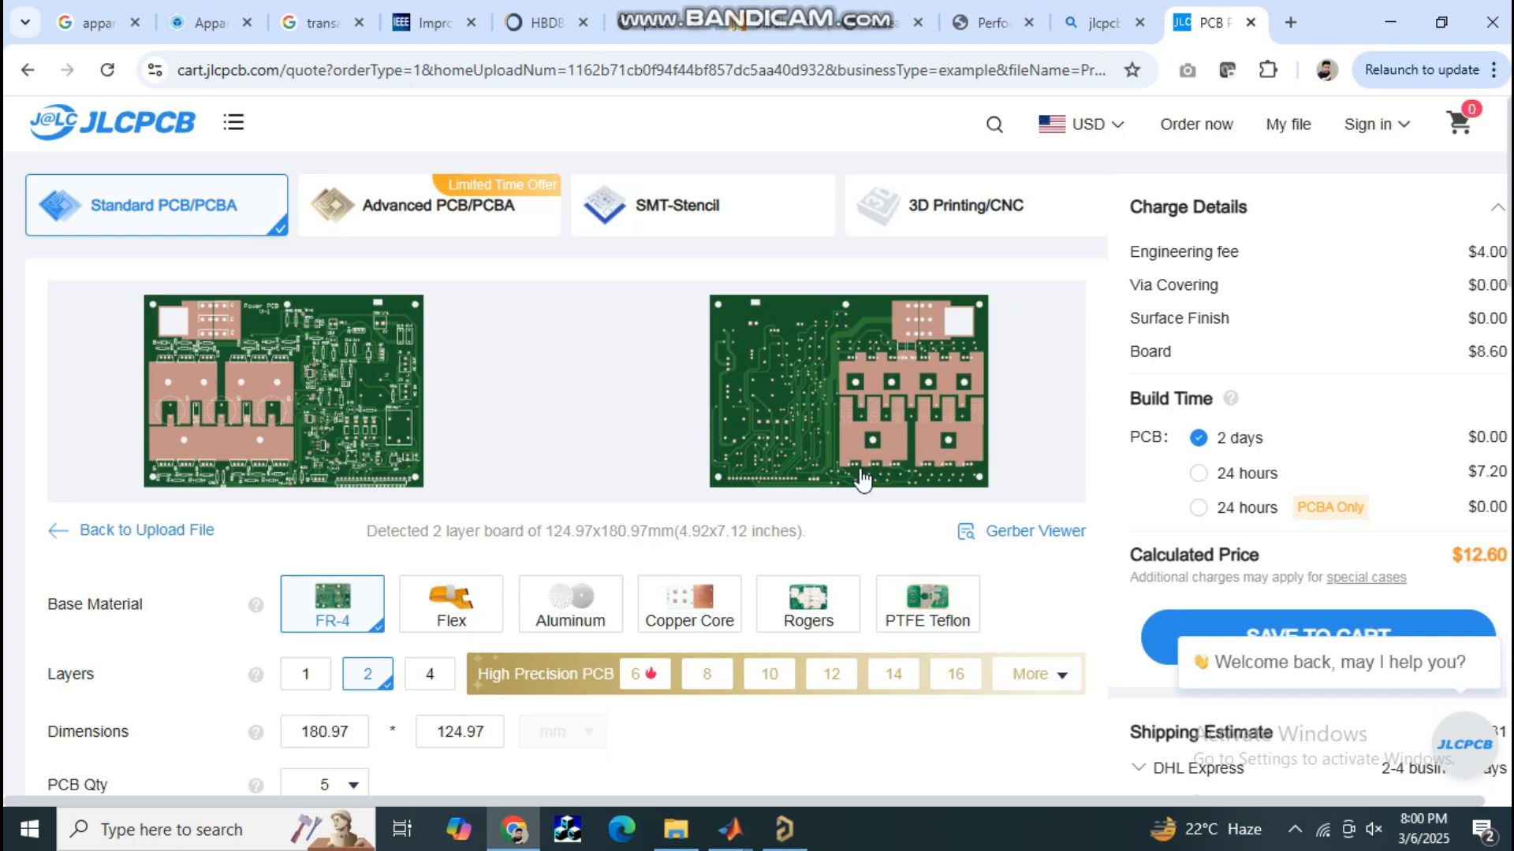
Minimize the browser, switch to Altium Designer and bring up the powerboard.PcbDoc layout
{"action": "left_click", "coordinate": [1402, 19]}
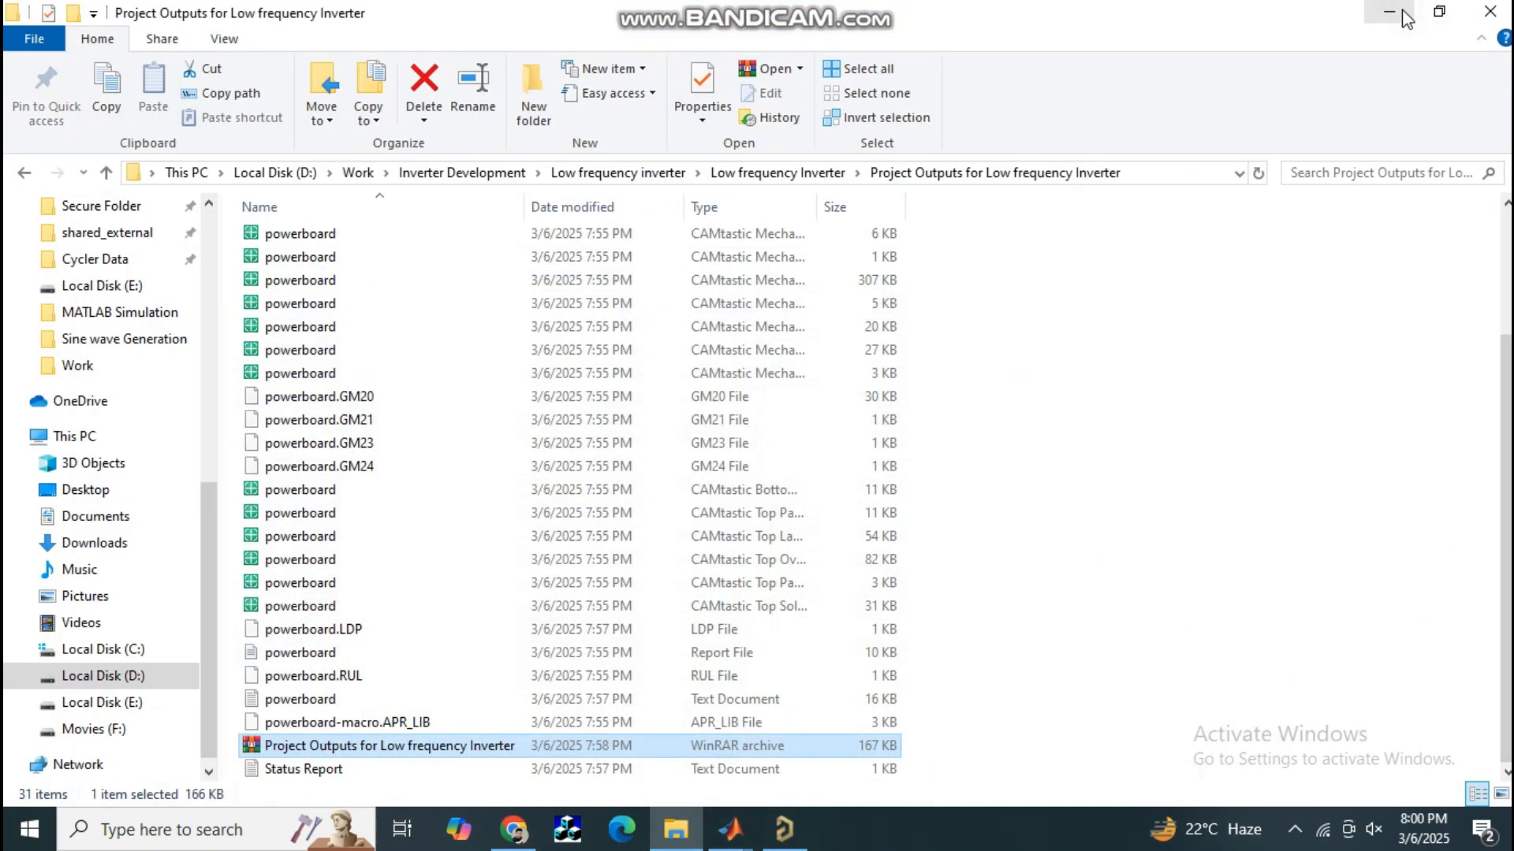
{"action": "left_click", "coordinate": [783, 836]}
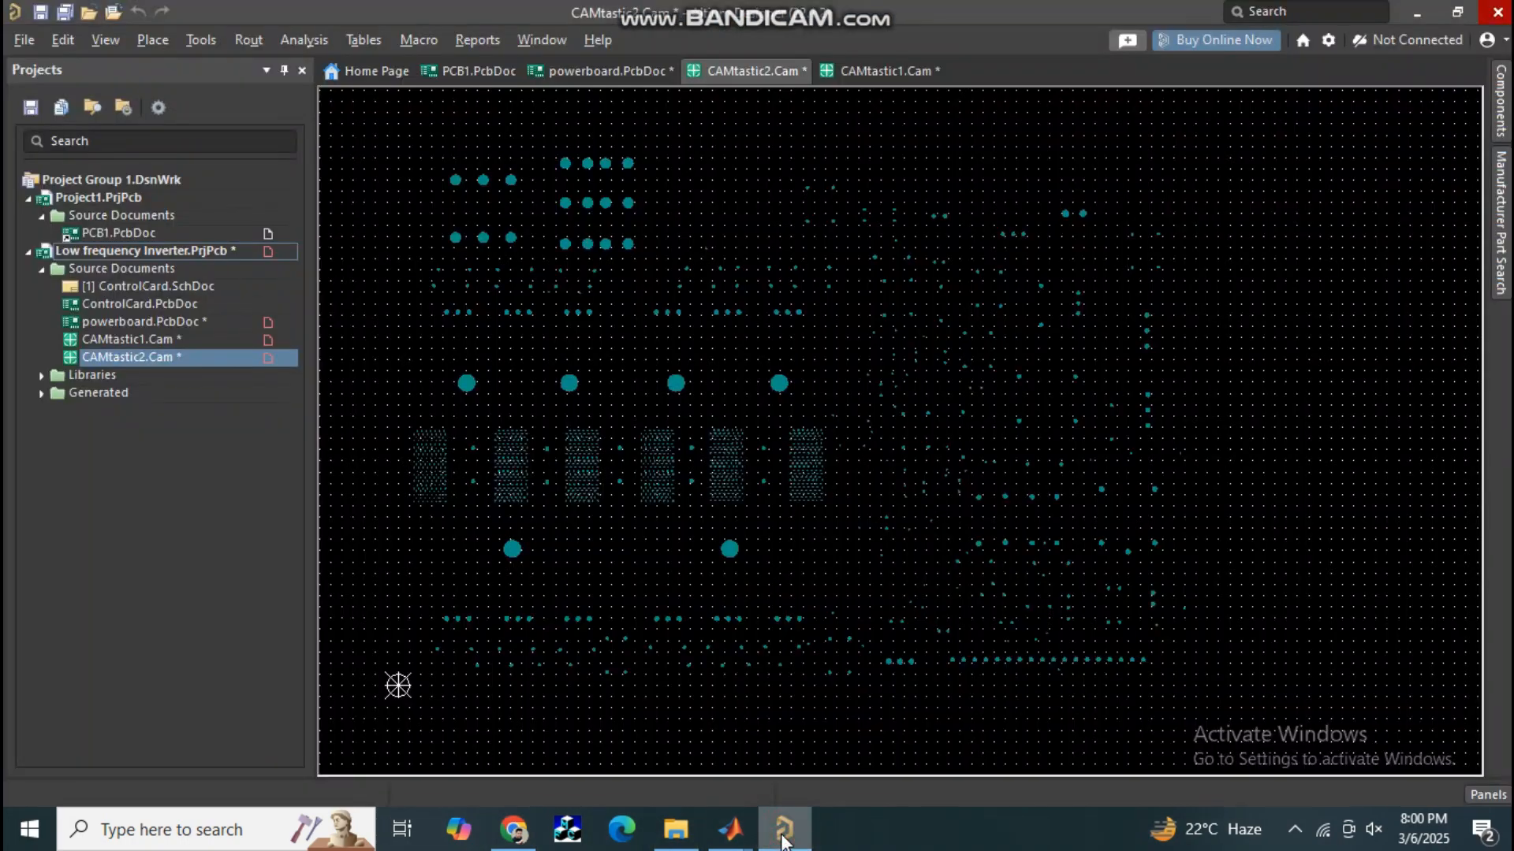
{"action": "left_click", "coordinate": [603, 73]}
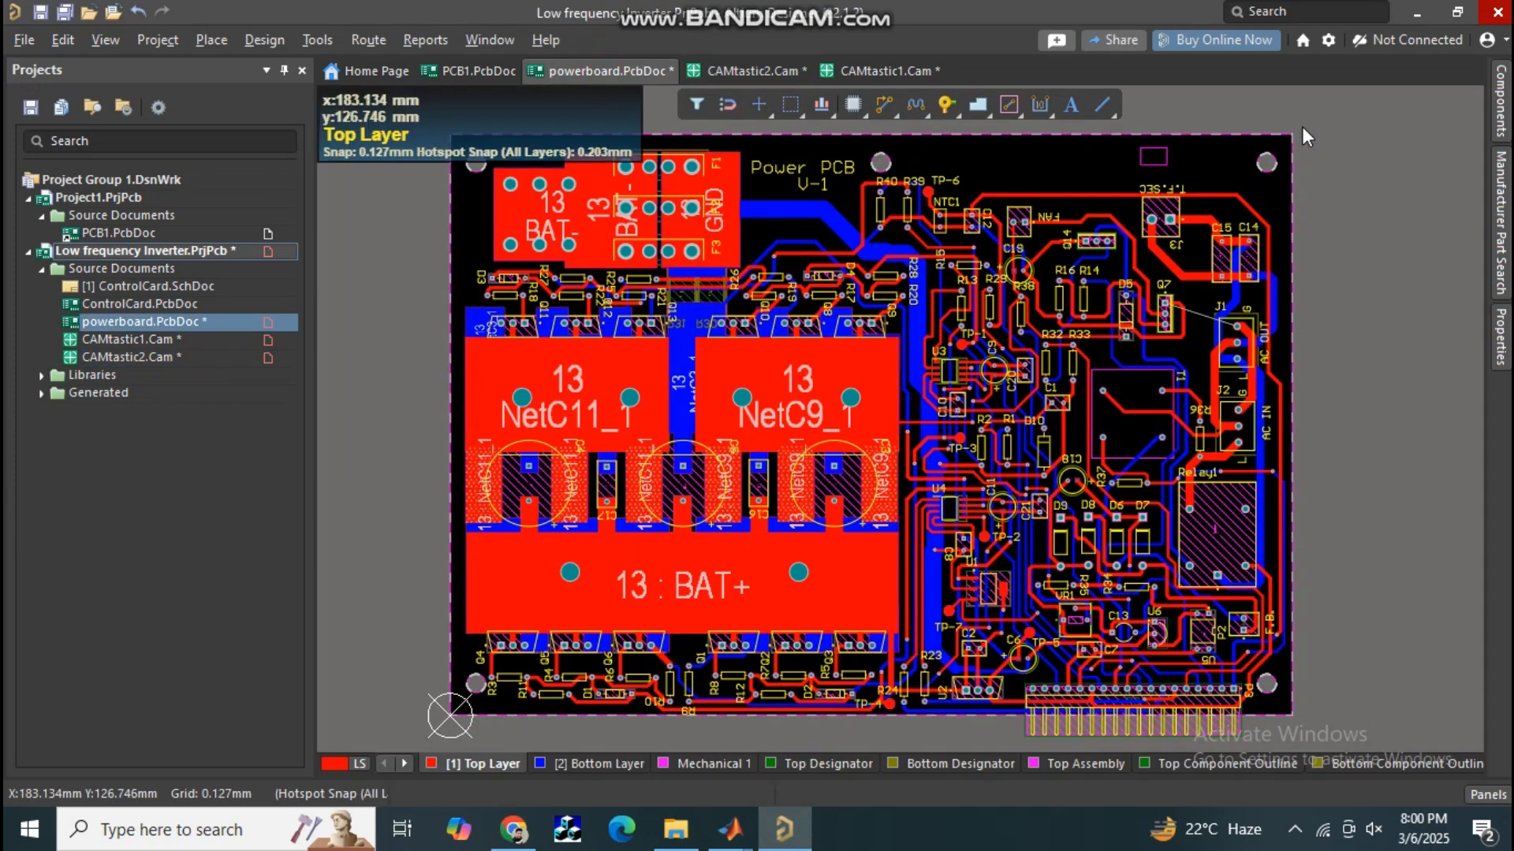